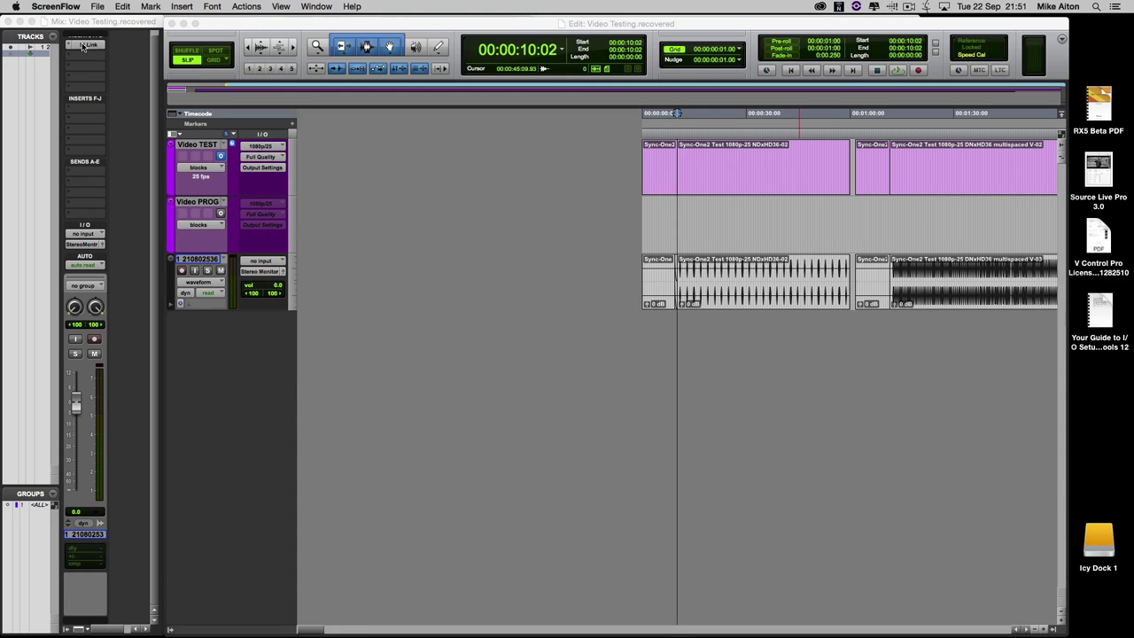
- Open the Source-Live Link plug-in on the audio track and engage THRU pass-through
{"action": "left_click", "coordinate": [84, 45]}
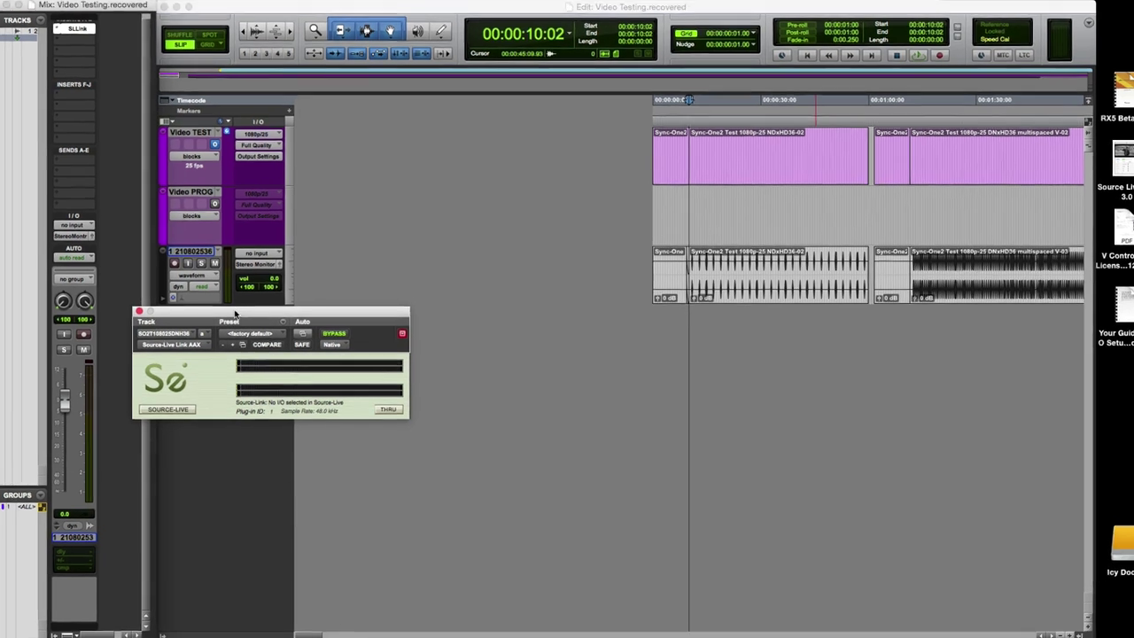
{"action": "left_click_drag", "start_coordinate": [235, 313], "coordinate": [507, 234]}
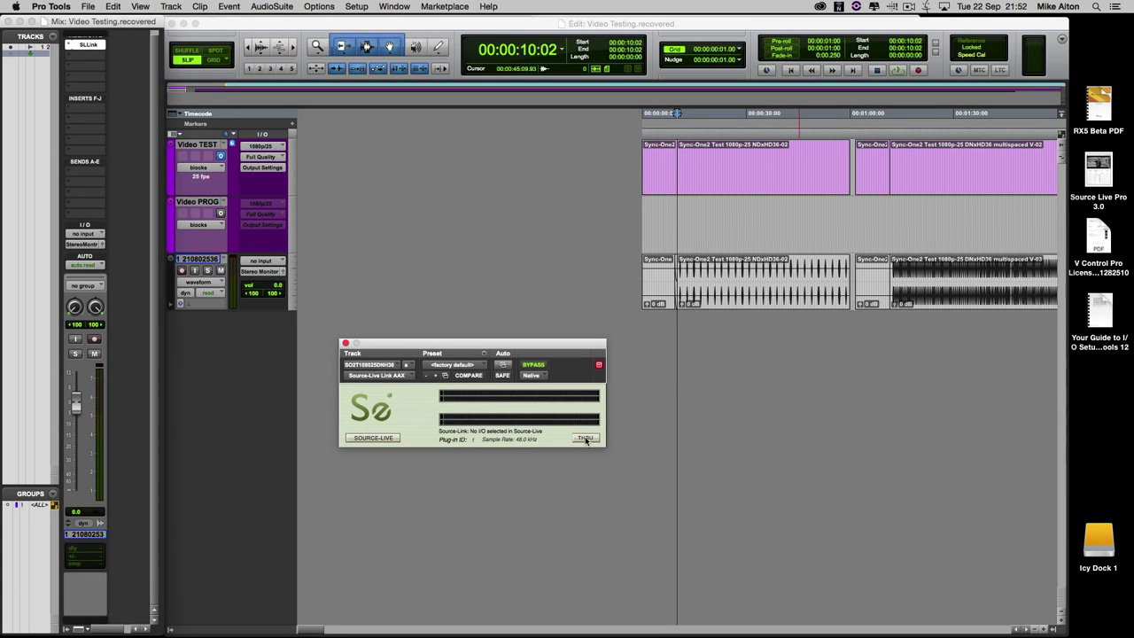
{"action": "left_click", "coordinate": [586, 438]}
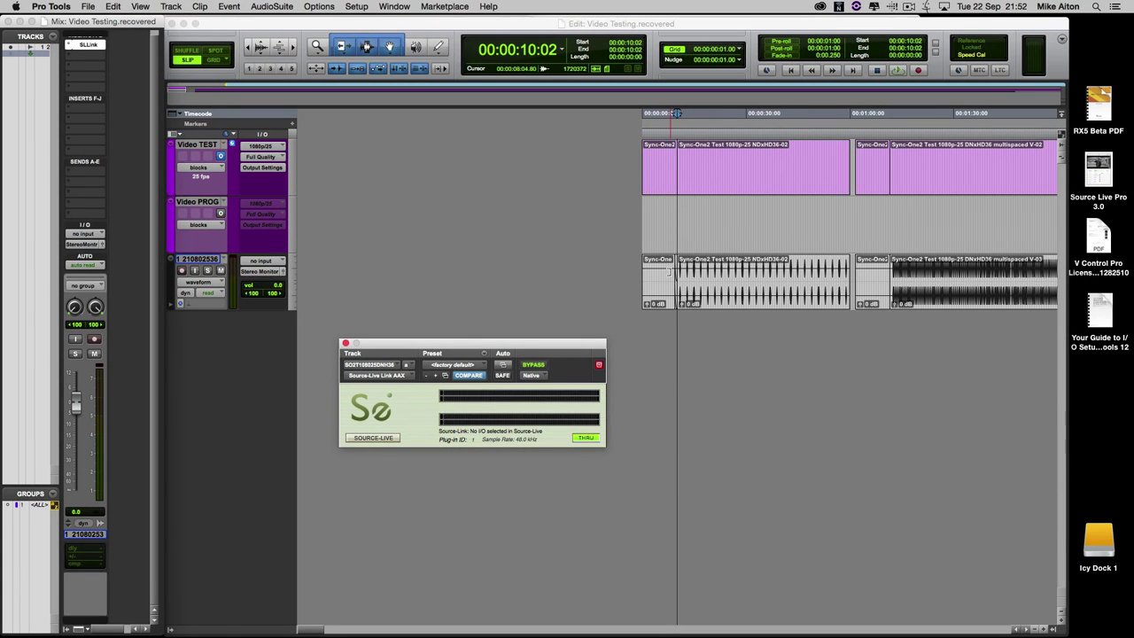
- Play back the picture in the Video window, then hide the Video window
{"action": "key", "text": "super+9"}
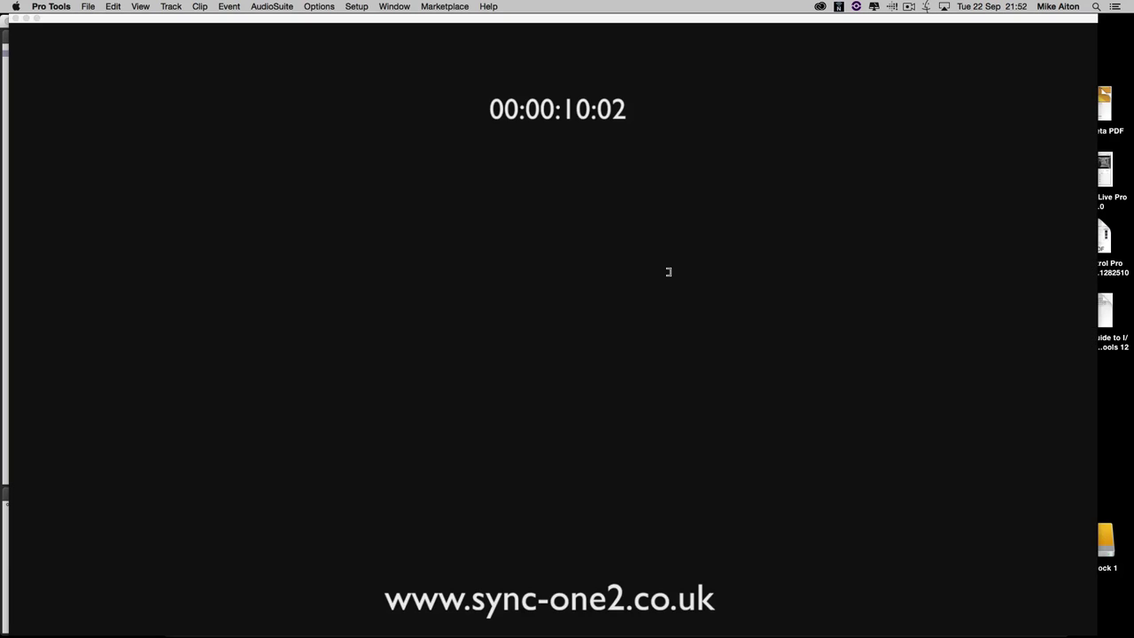
{"action": "key", "text": "space"}
{"action": "key", "text": "space"}
{"action": "key", "text": "super+9"}
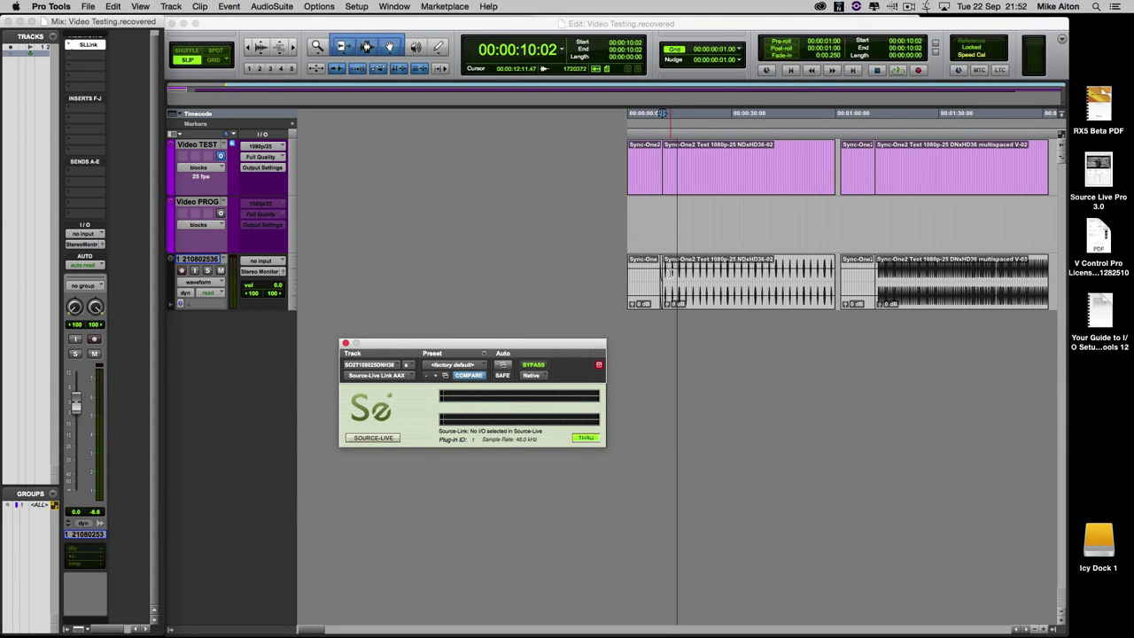
- Confirm the Video Sync Offset at 0 from the Setup menu
{"action": "left_click", "coordinate": [388, 18]}
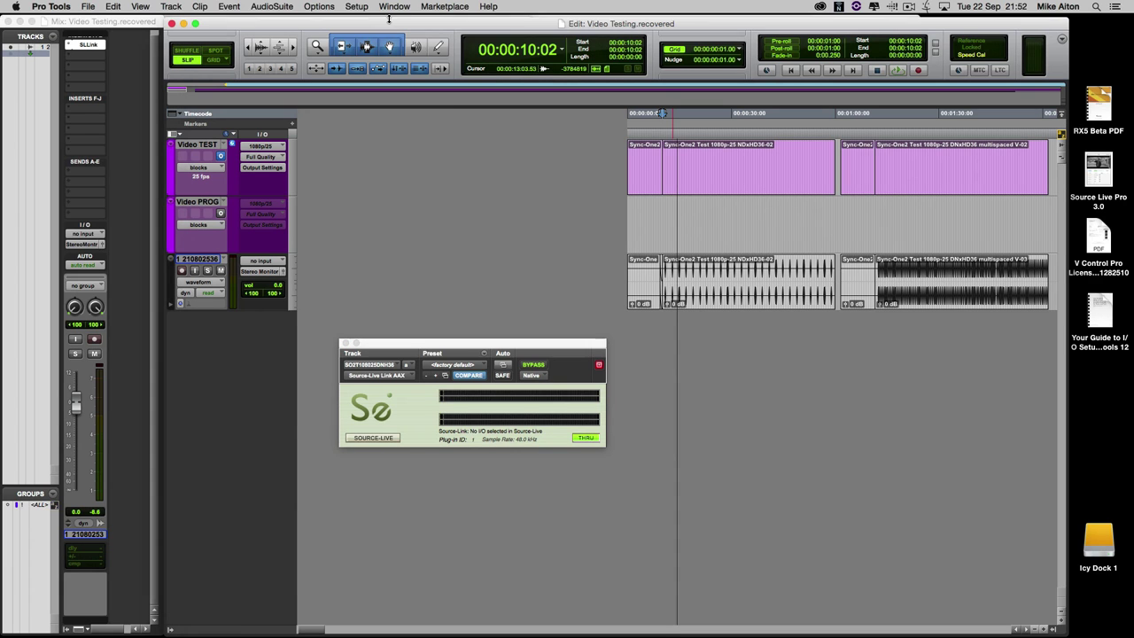
{"action": "left_click", "coordinate": [359, 7]}
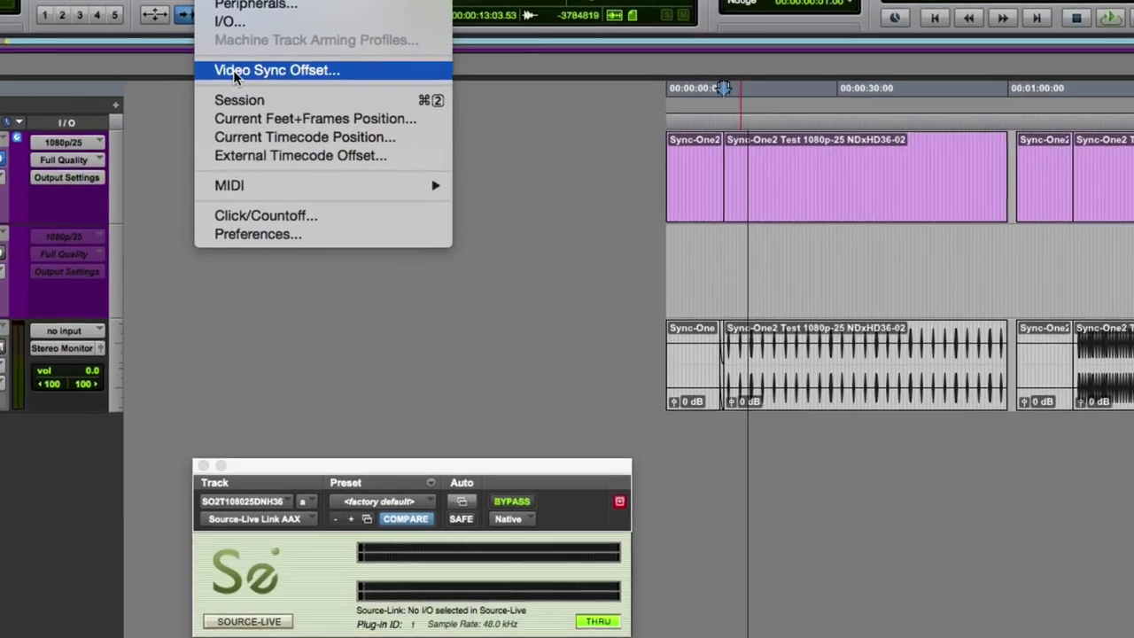
{"action": "left_click", "coordinate": [390, 101]}
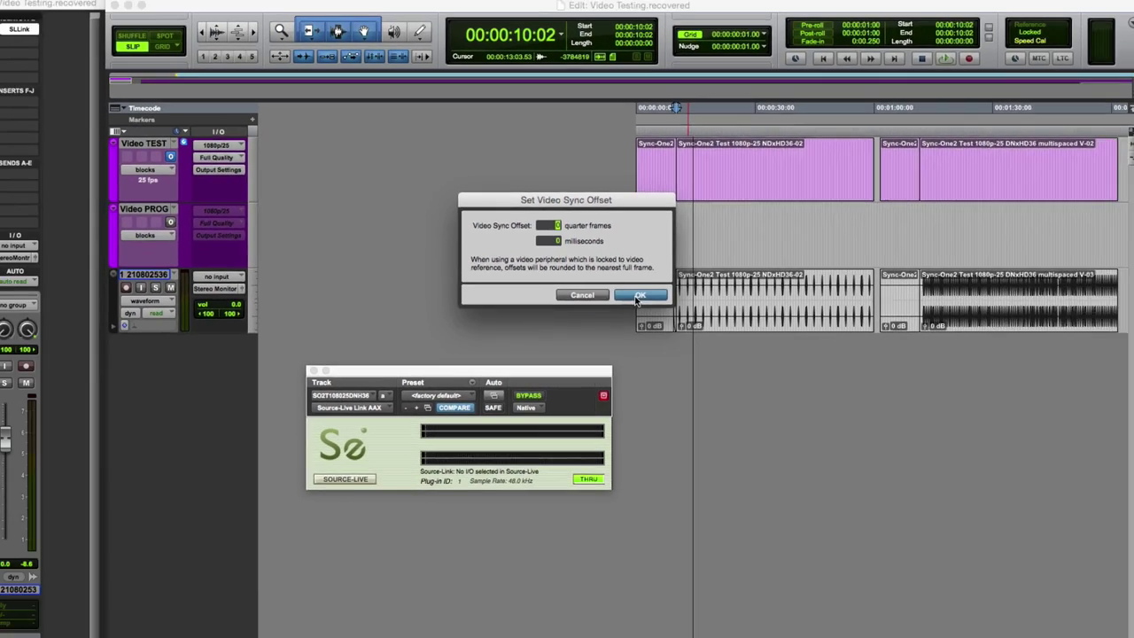
{"action": "left_click", "coordinate": [692, 405]}
- Set the session's Clock Reference to Internal/VSO in Session Setup
{"action": "key", "text": "super+2"}
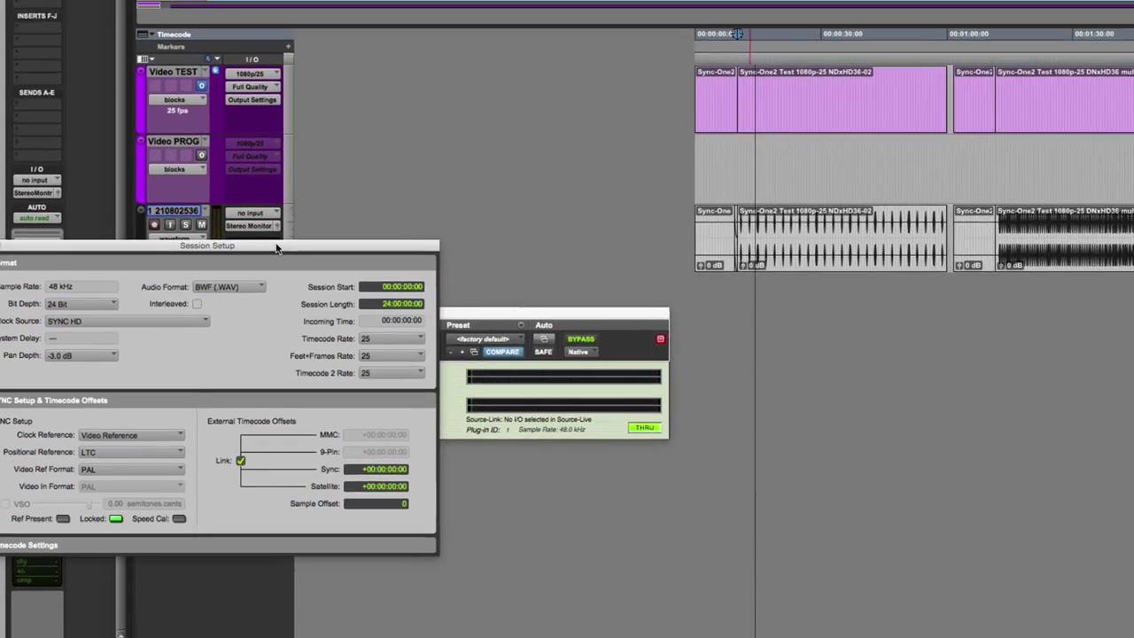
{"action": "left_click_drag", "start_coordinate": [276, 249], "coordinate": [542, 228]}
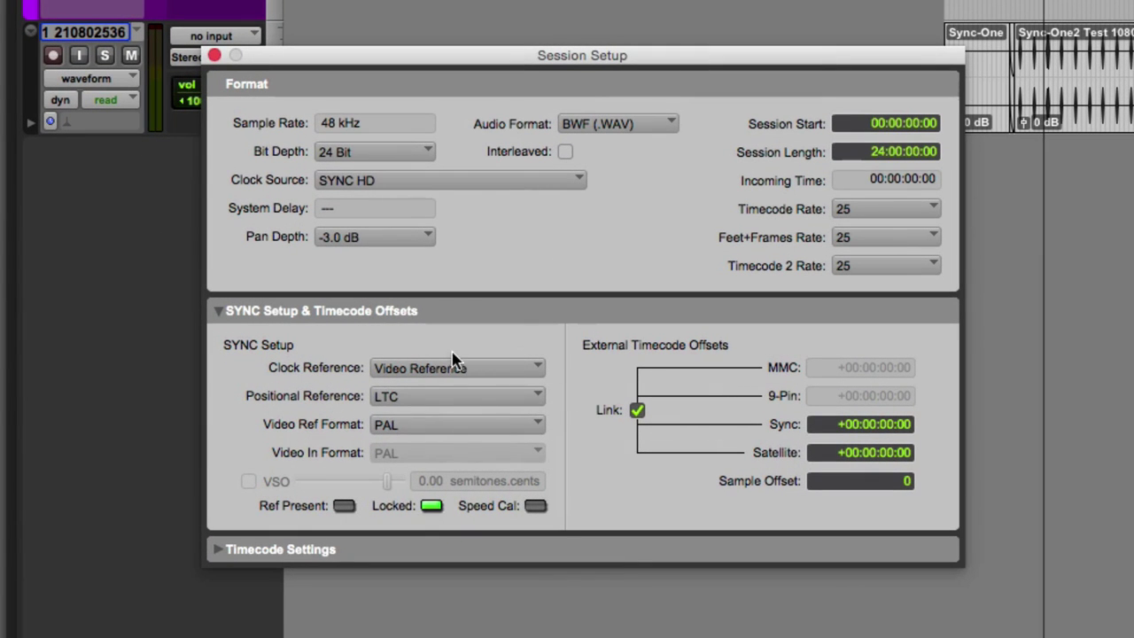
{"action": "left_click", "coordinate": [395, 414]}
{"action": "left_click", "coordinate": [465, 329]}
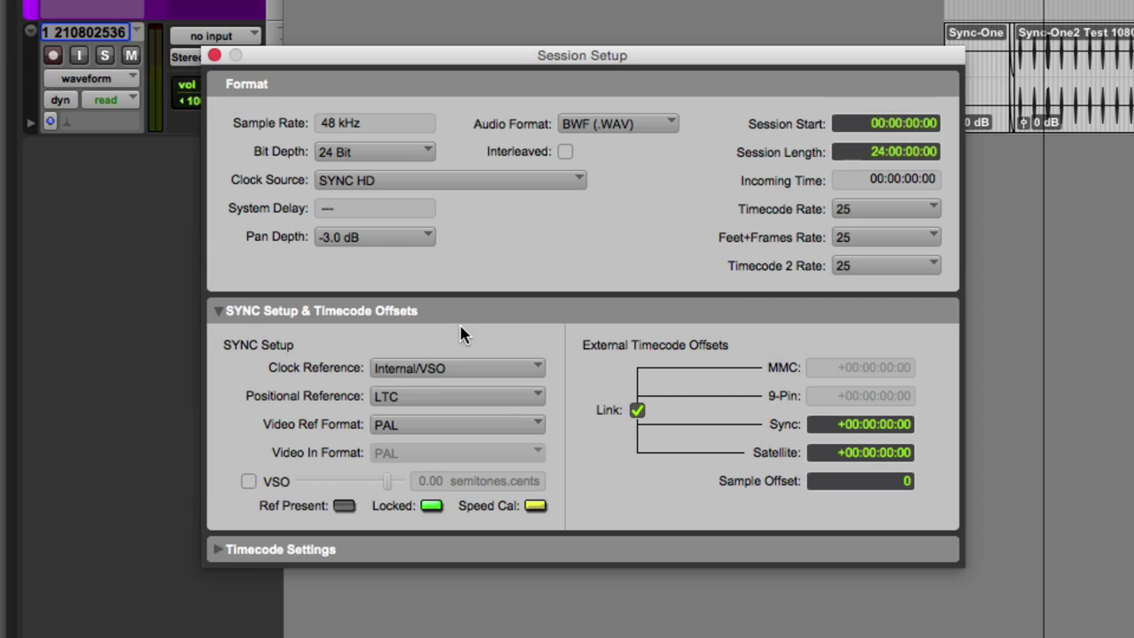
{"action": "left_click", "coordinate": [214, 57]}
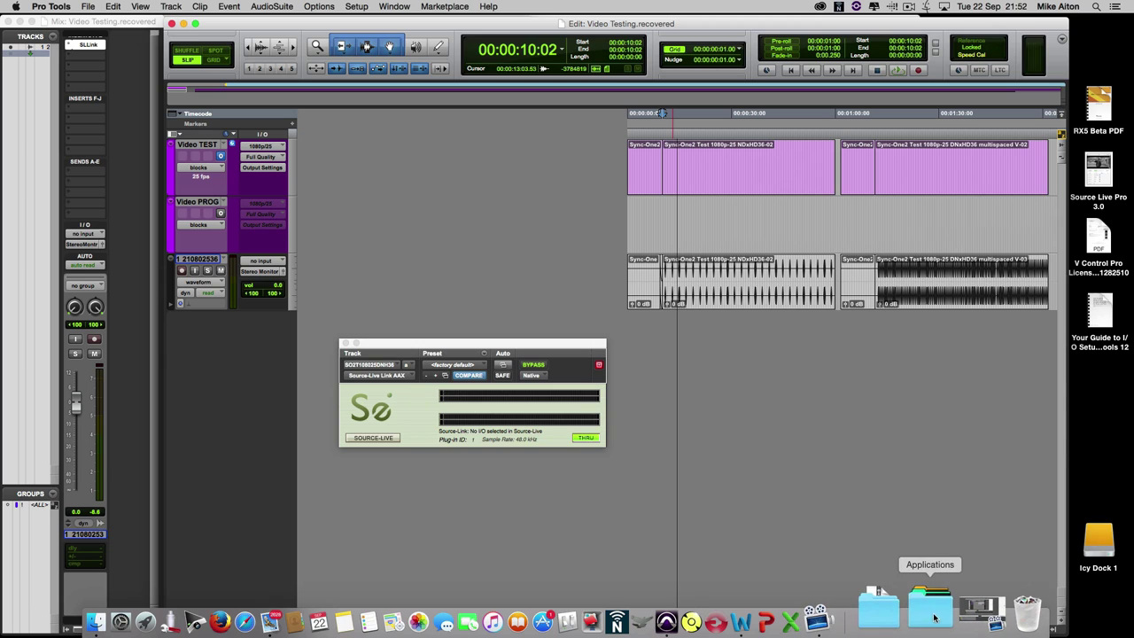
- Launch Source-Live Pro from the Applications stack and log in with the account username and password
{"action": "left_click", "coordinate": [937, 613]}
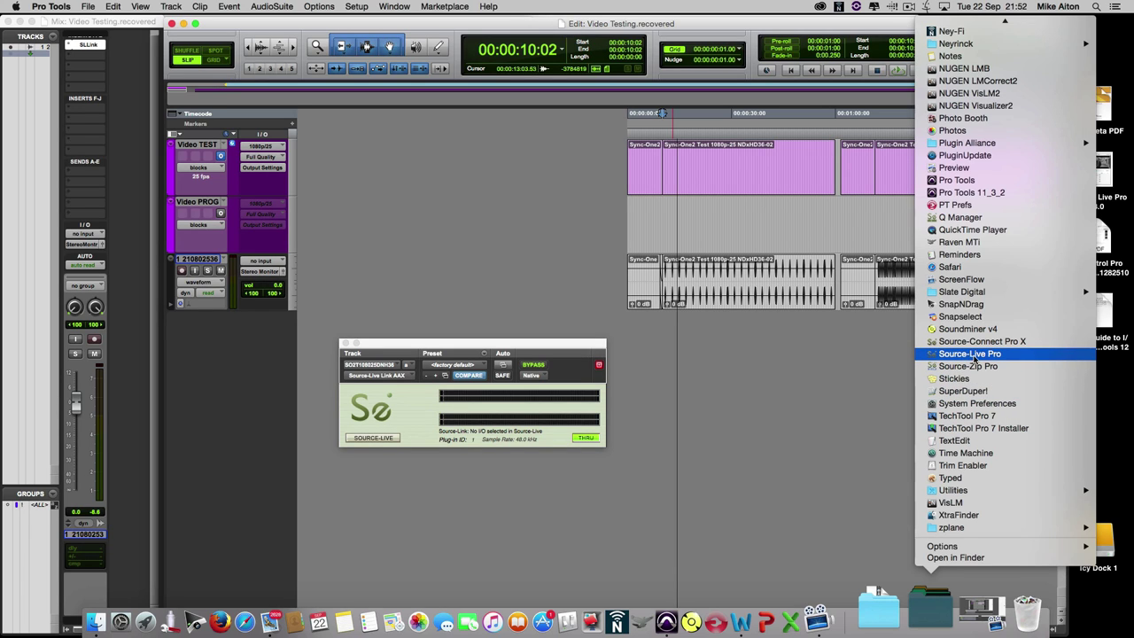
{"action": "left_click", "coordinate": [986, 357]}
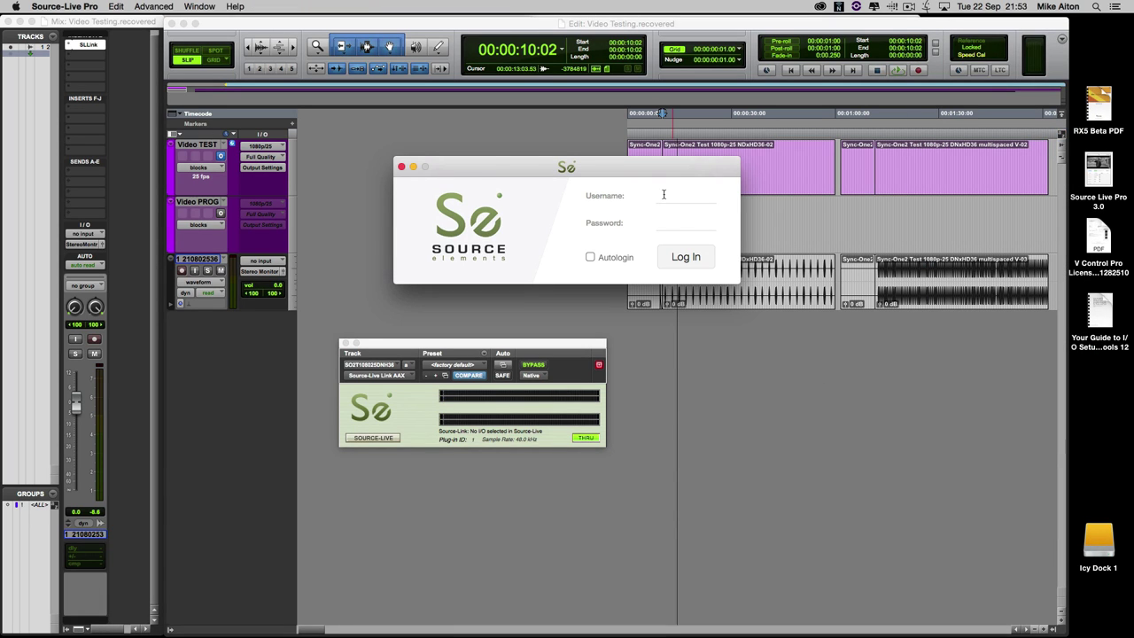
{"action": "type", "text": "mike_aiton"}
{"action": "left_click", "coordinate": [671, 219]}
{"action": "key", "text": "Return"}
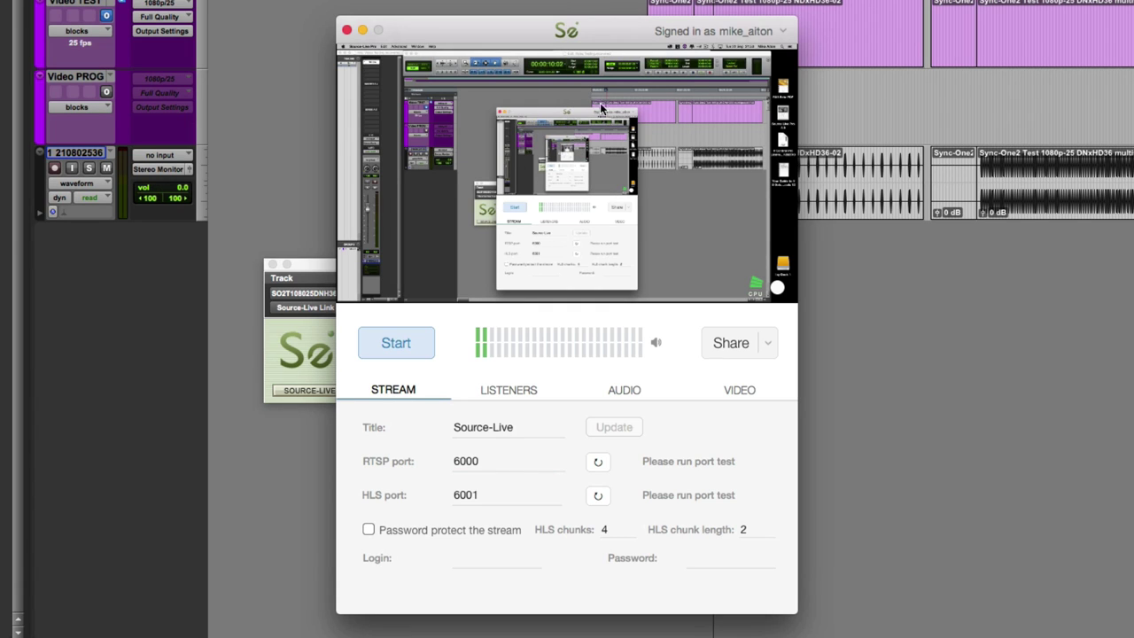
- Set the stream's audio input to Link (320 kbps, 48 kHz, stereo) and move the window up
{"action": "left_click", "coordinate": [623, 392]}
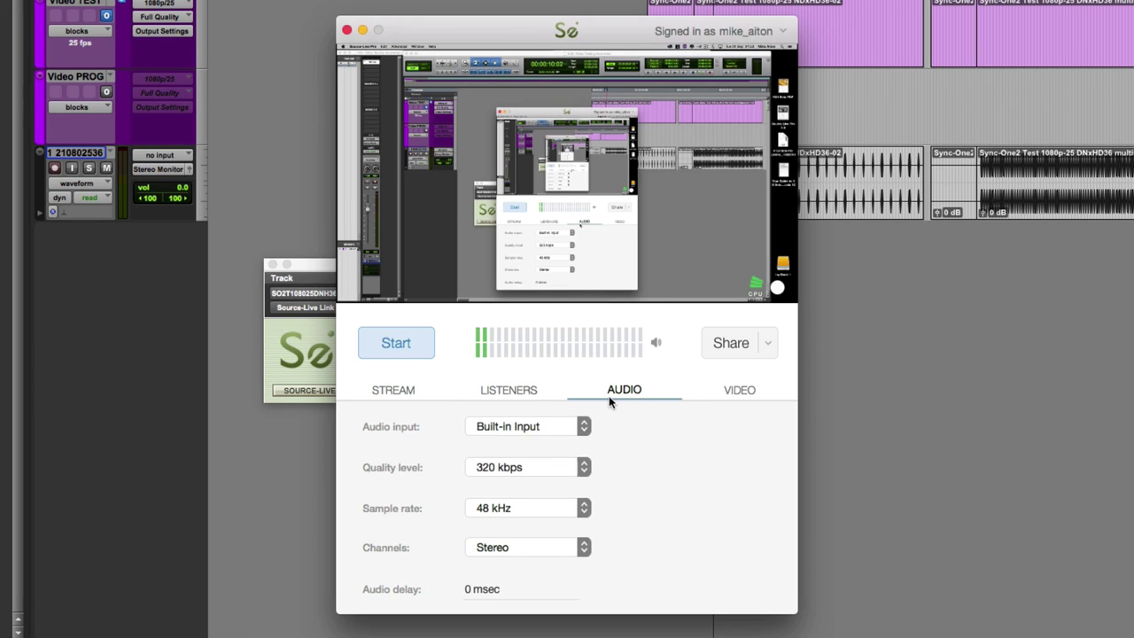
{"action": "left_click", "coordinate": [564, 427]}
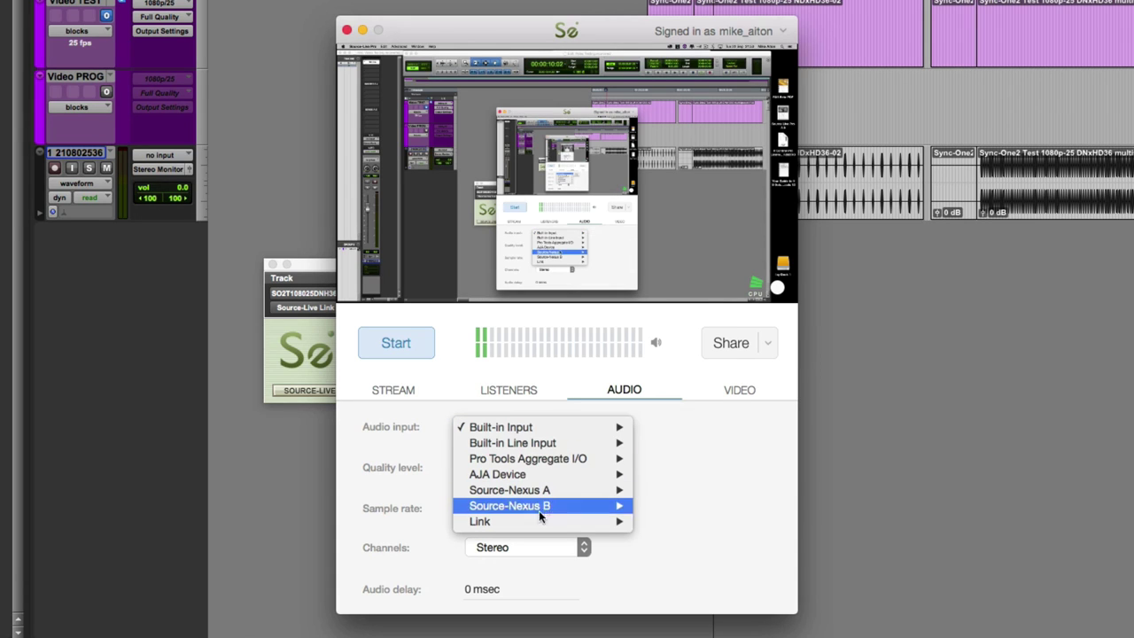
{"action": "left_click", "coordinate": [646, 523]}
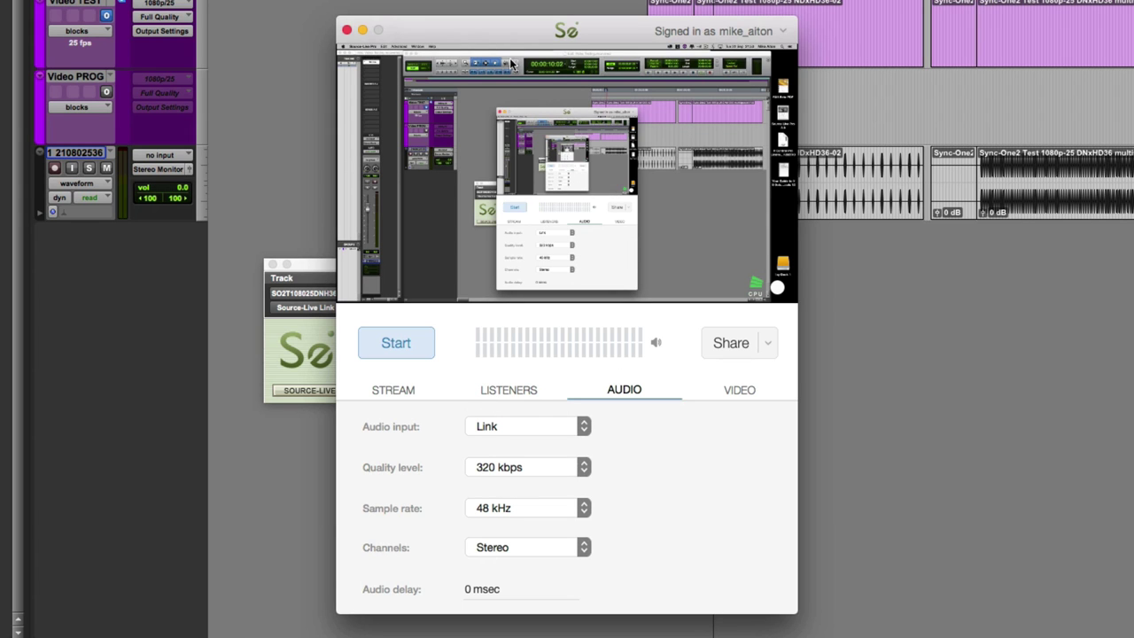
{"action": "left_click_drag", "start_coordinate": [486, 33], "coordinate": [507, 17]}
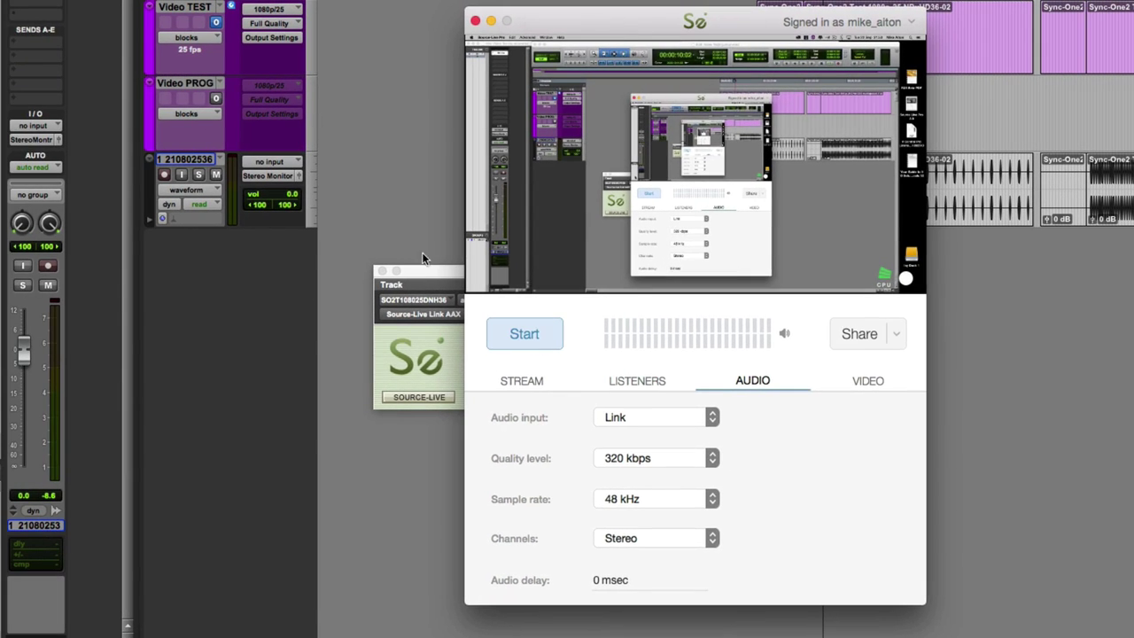
- Put the Source-Live Link plug-in in Send mode, keep output on Stereo Monitor, and select Video TEST
{"action": "left_click_drag", "start_coordinate": [395, 272], "coordinate": [224, 276]}
{"action": "left_click", "coordinate": [532, 403]}
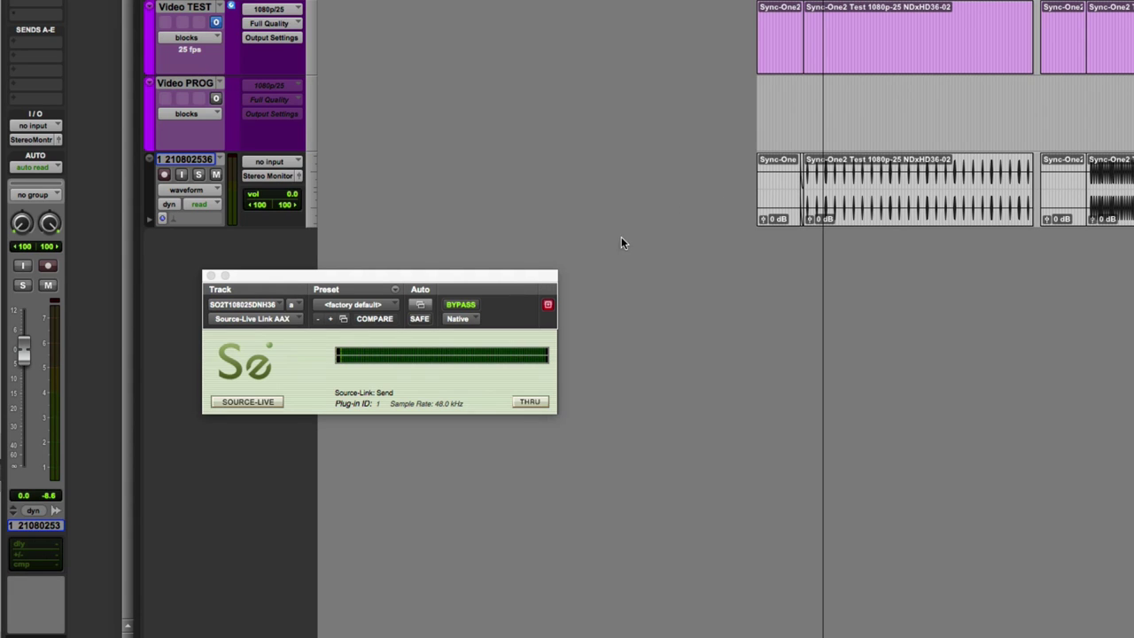
{"action": "left_click", "coordinate": [32, 140]}
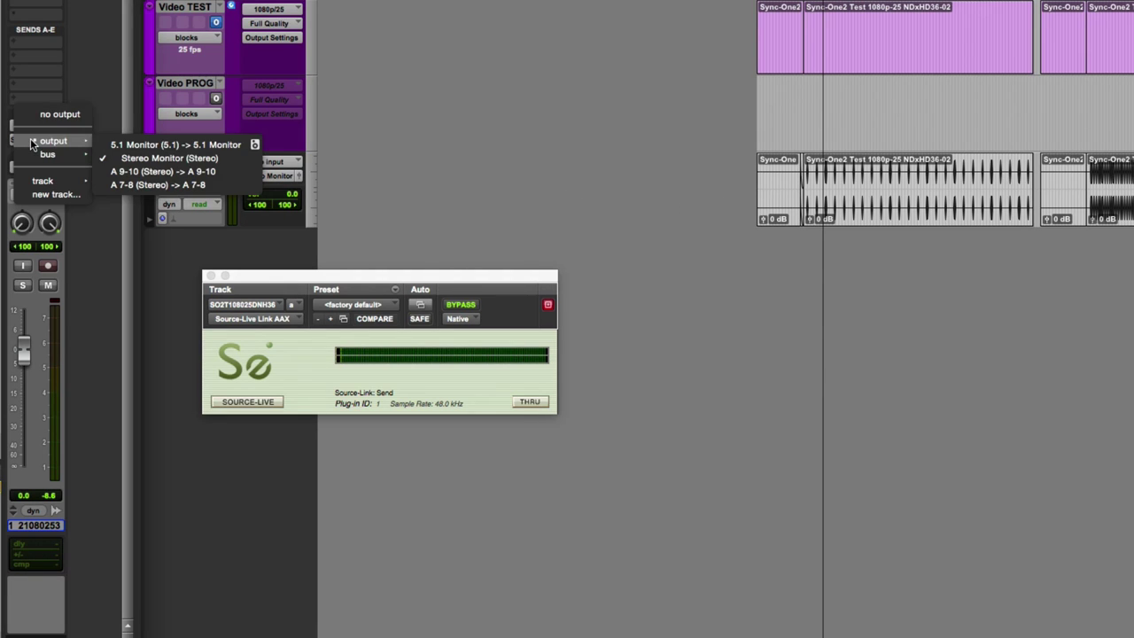
{"action": "left_click", "coordinate": [150, 162]}
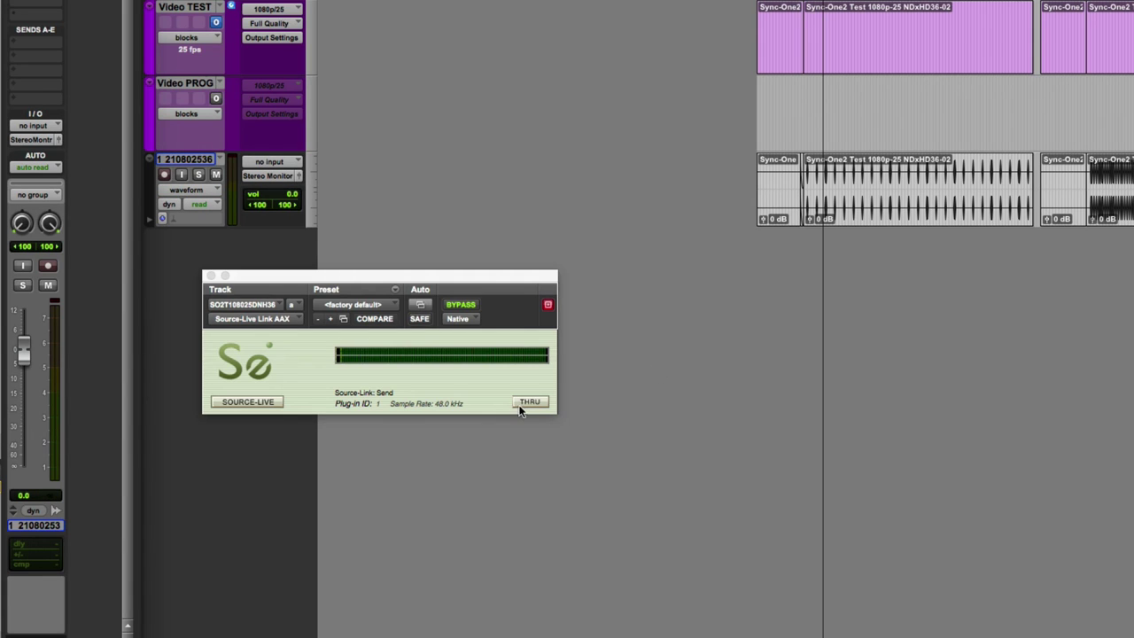
{"action": "left_click", "coordinate": [809, 28]}
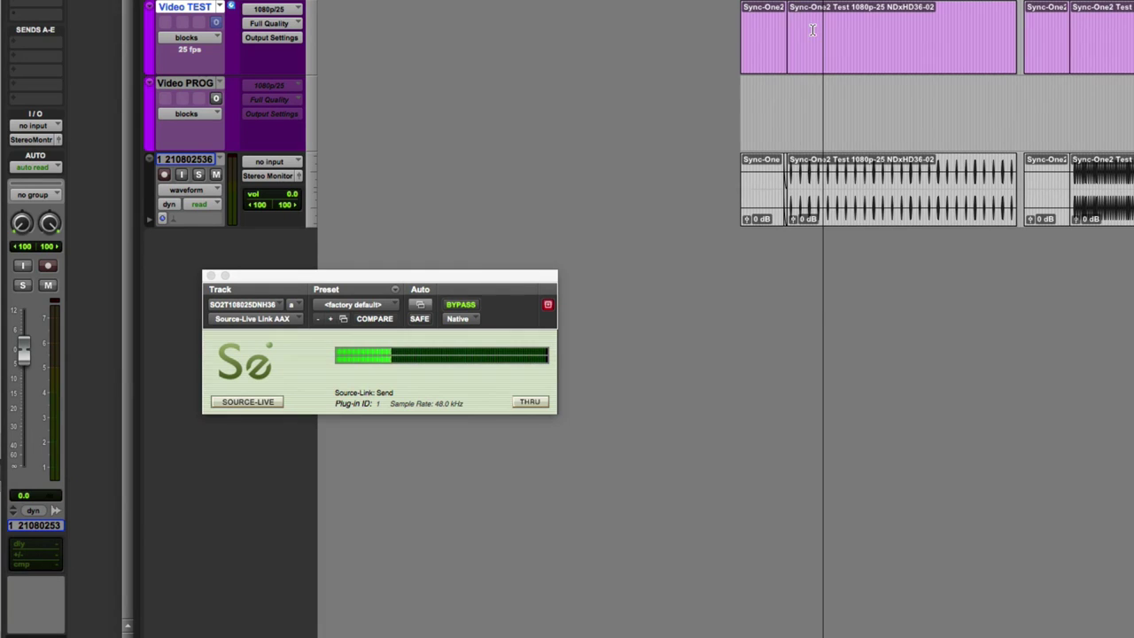
- Move the Source-Live Pro window right to uncover the plug-in, then hide it
{"action": "key", "text": "super+Tab"}
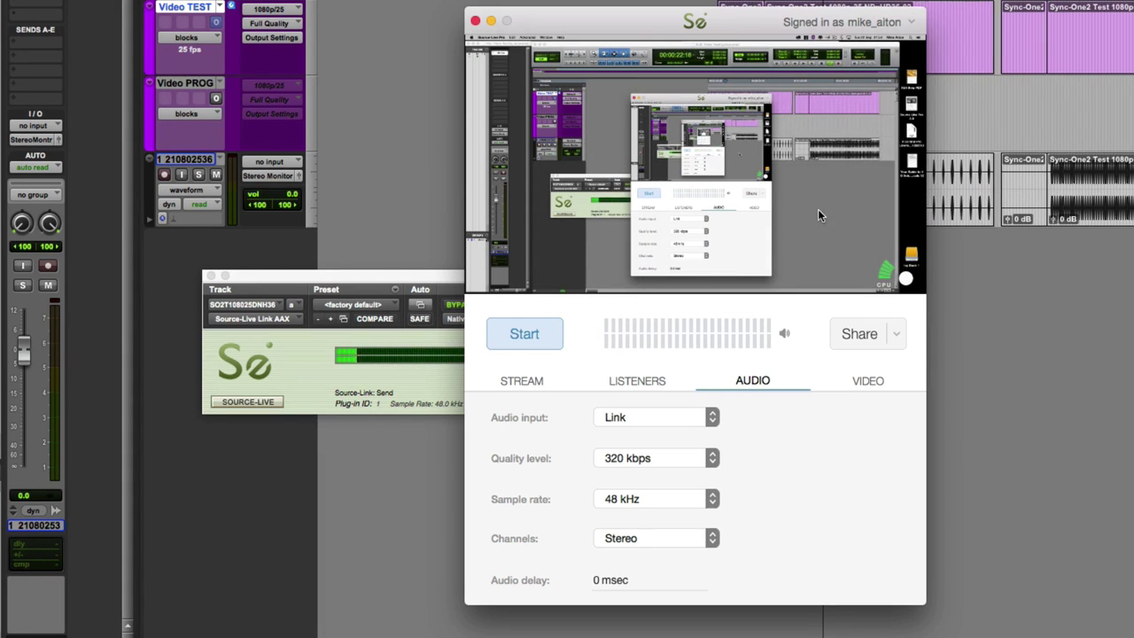
{"action": "left_click_drag", "start_coordinate": [635, 35], "coordinate": [784, 62]}
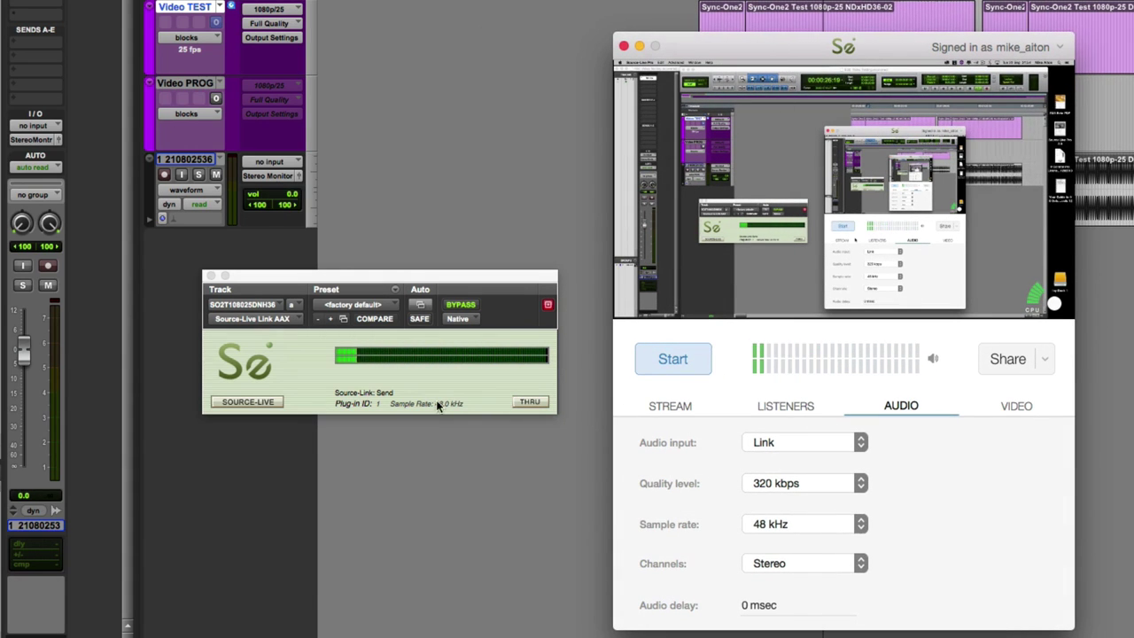
{"action": "key", "text": "super+h"}
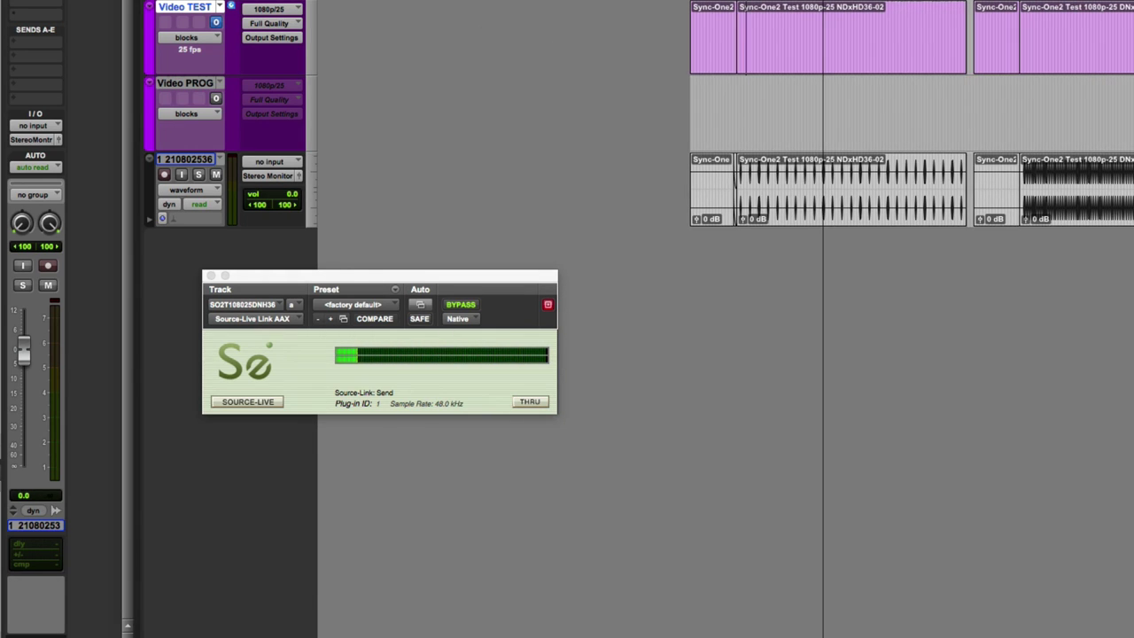
{"action": "key", "text": "super+Tab"}
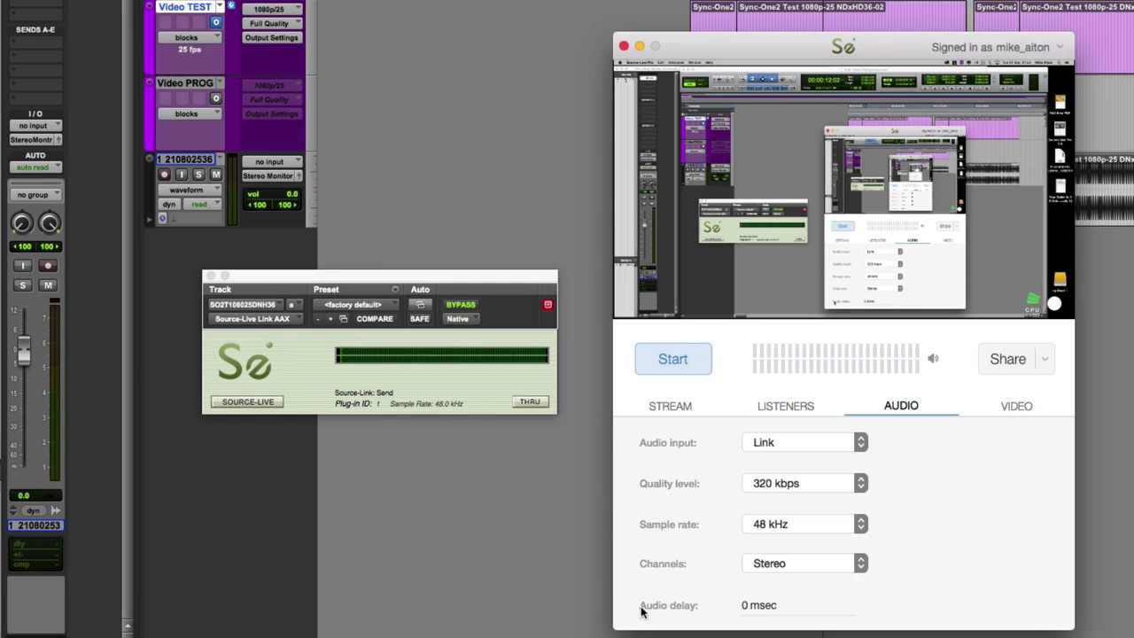
{"action": "left_click", "coordinate": [745, 605]}
- Retitle the stream 'Mikerophonics' and re-test RTSP port 6000 and HLS port 6001
{"action": "left_click", "coordinate": [658, 406]}
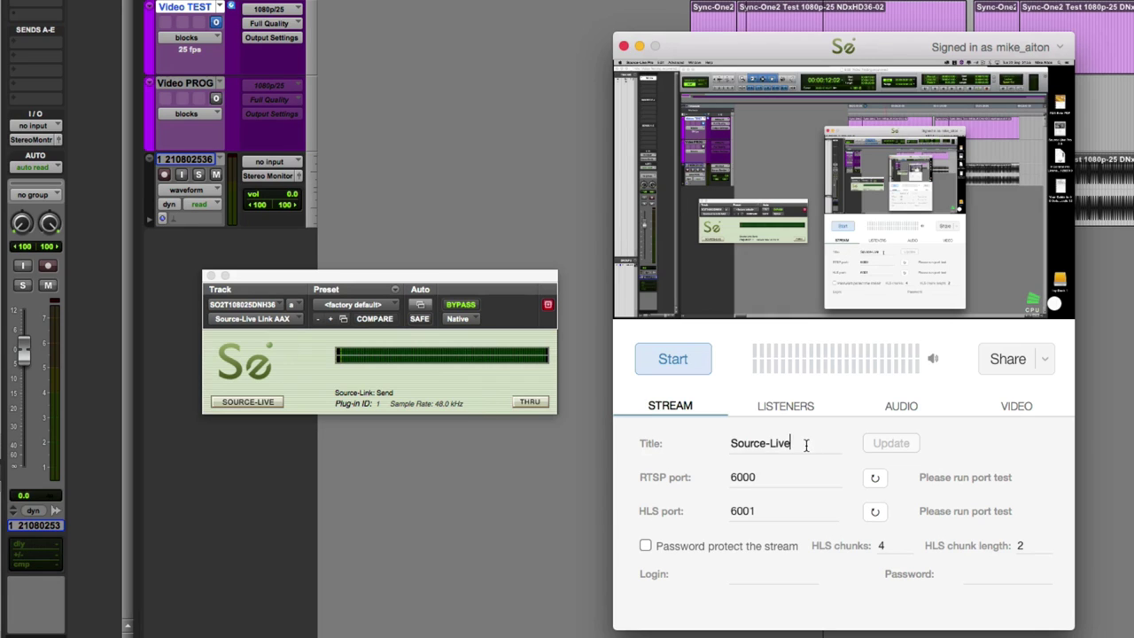
{"action": "left_click_drag", "start_coordinate": [805, 443], "coordinate": [682, 437]}
{"action": "type", "text": "Mike"}
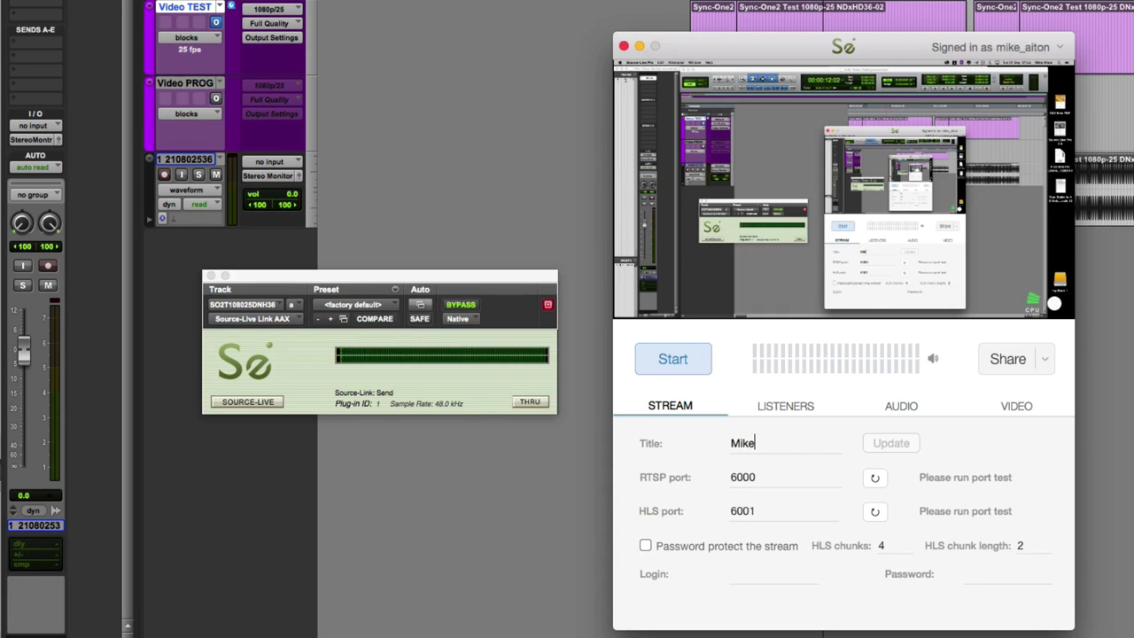
{"action": "type", "text": "rophonics"}
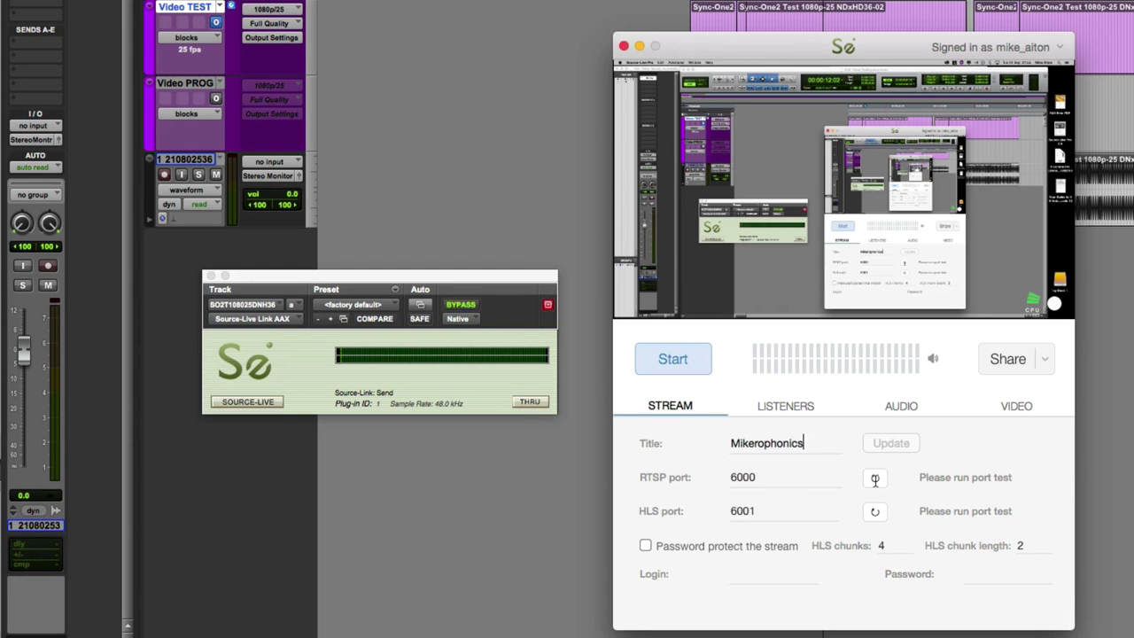
{"action": "left_click", "coordinate": [874, 478]}
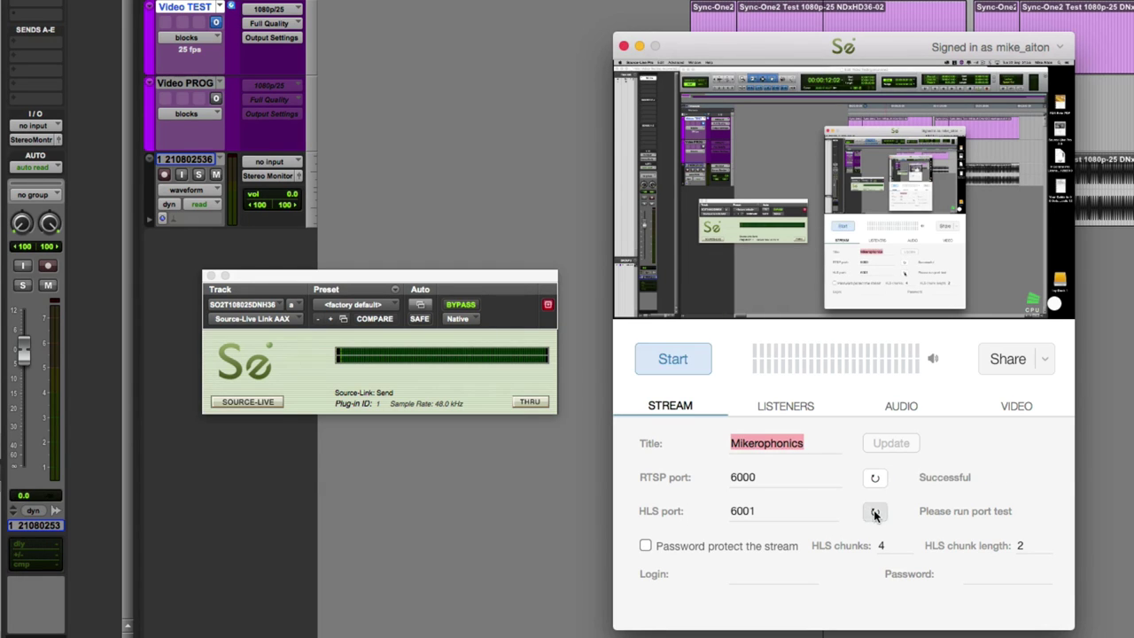
{"action": "left_click", "coordinate": [874, 512]}
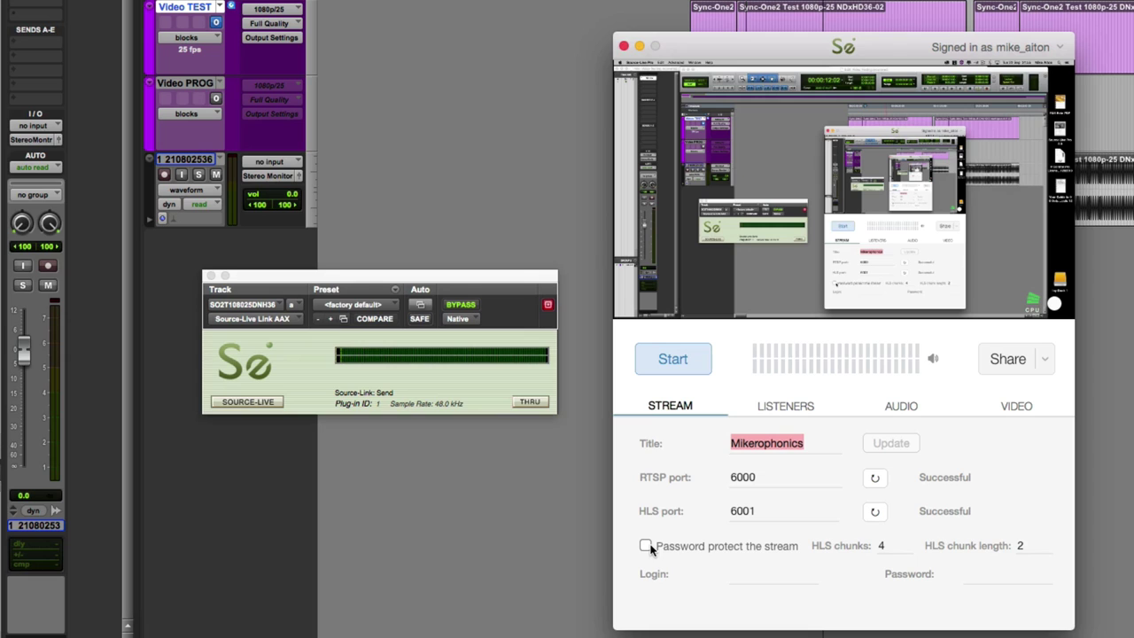
- Review the listener, audio and video settings: Screen input, 1280x720 quality, 25 fps
{"action": "left_click", "coordinate": [779, 403]}
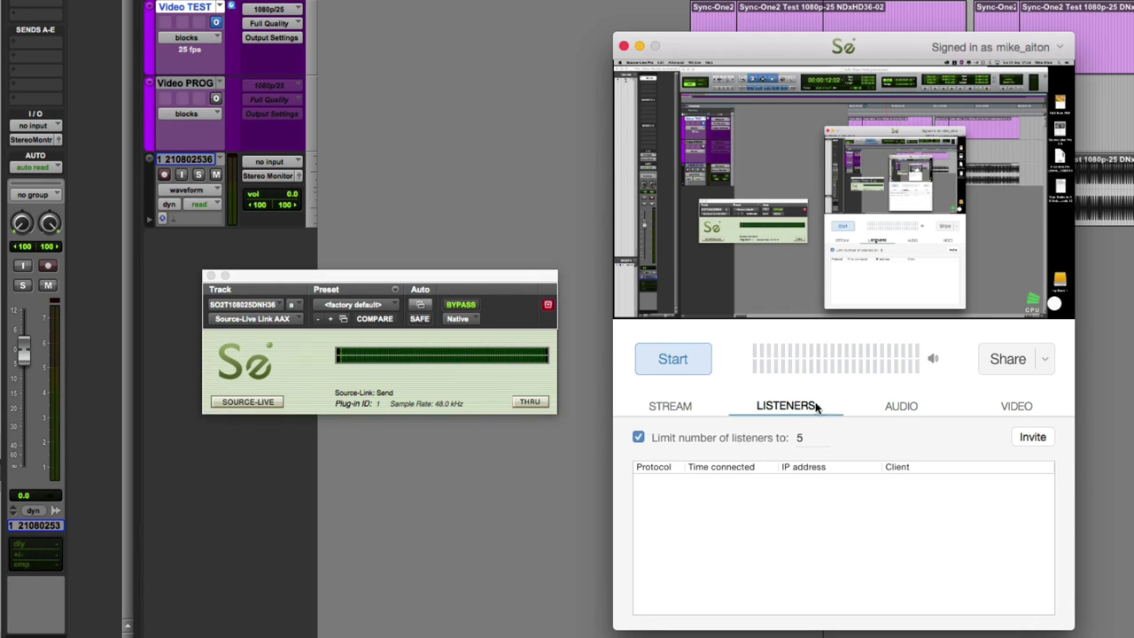
{"action": "left_click", "coordinate": [903, 406]}
{"action": "left_click", "coordinate": [785, 407]}
{"action": "left_click", "coordinate": [909, 407]}
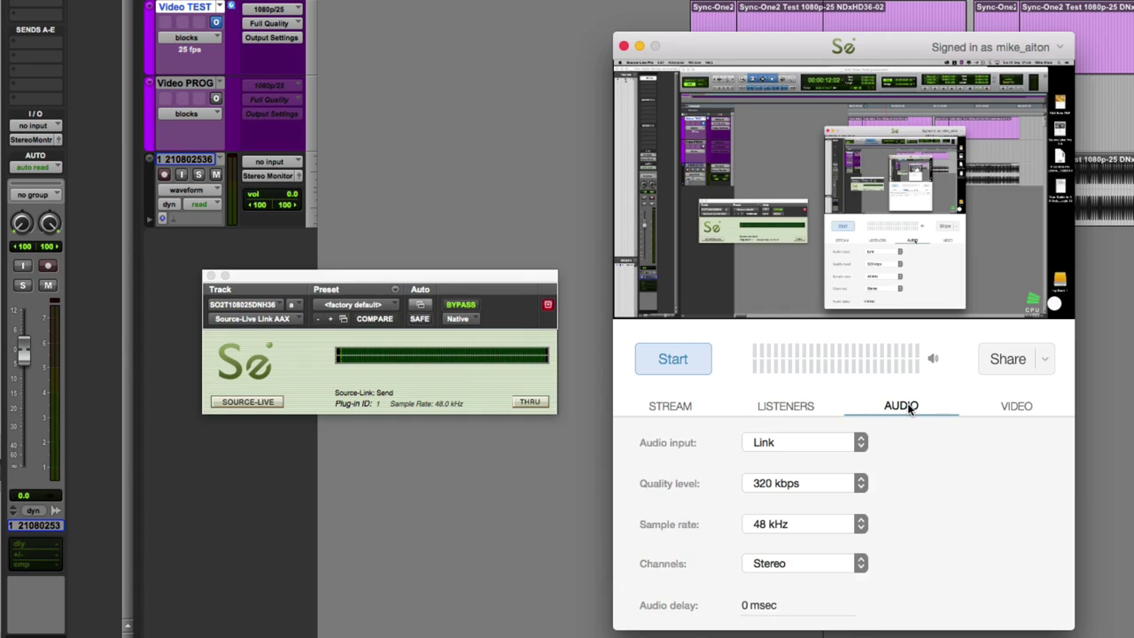
{"action": "left_click", "coordinate": [1017, 407]}
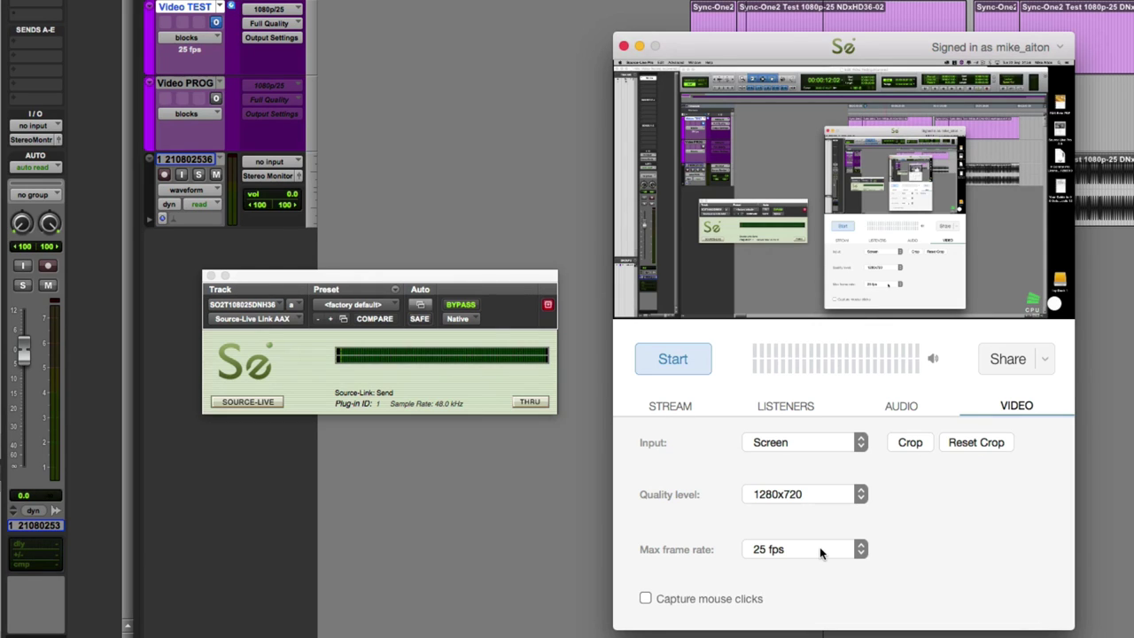
- Copy the stream's web link from the Share menu
{"action": "left_click", "coordinate": [646, 598]}
{"action": "left_click", "coordinate": [1047, 359]}
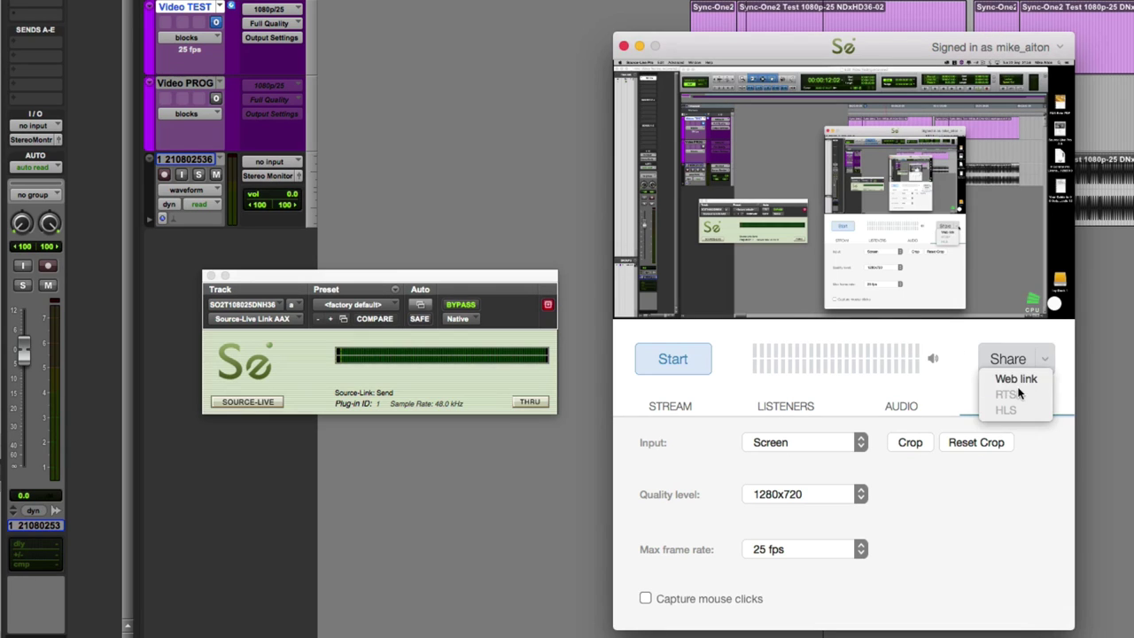
{"action": "left_click", "coordinate": [1019, 381]}
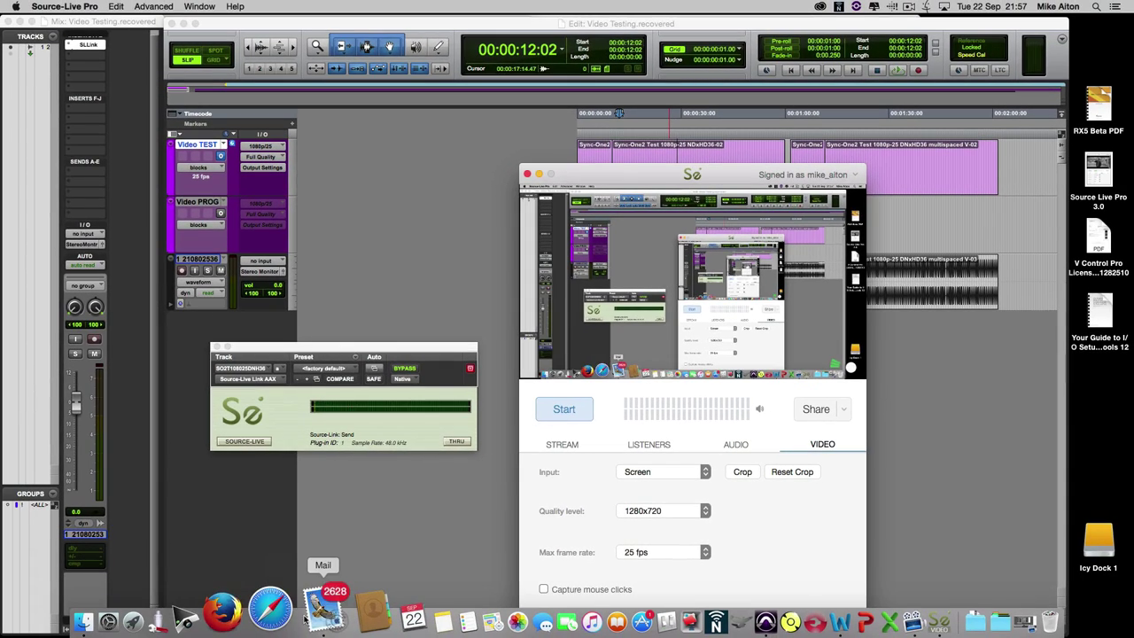
- Paste the stream's web link into the Mail draft, send it, and return to Source-Live Pro
{"action": "left_click", "coordinate": [350, 616]}
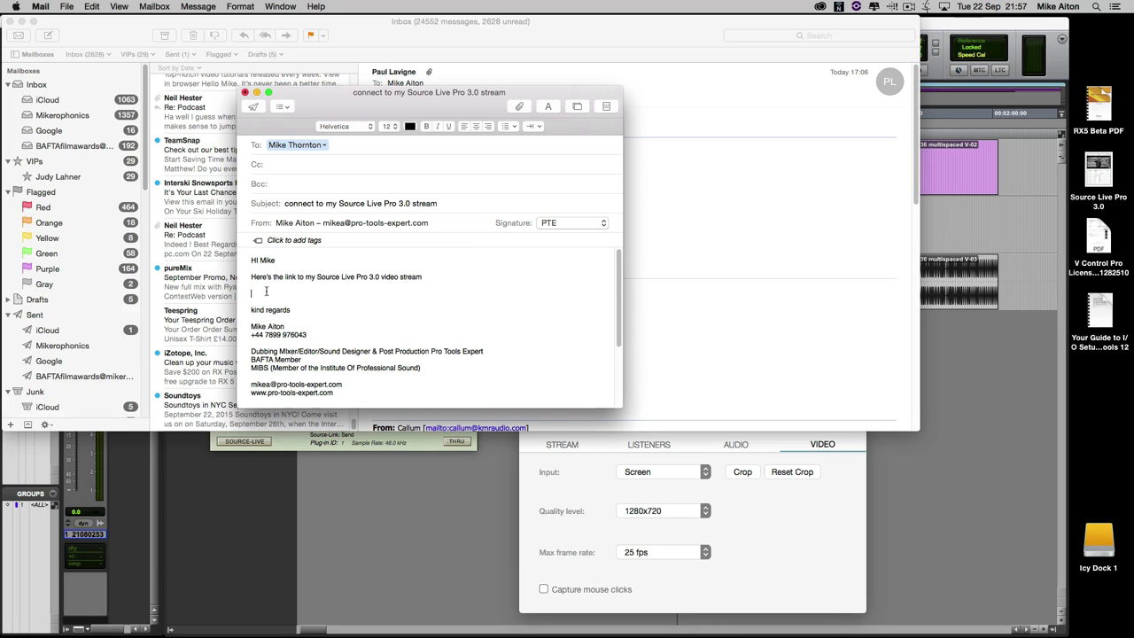
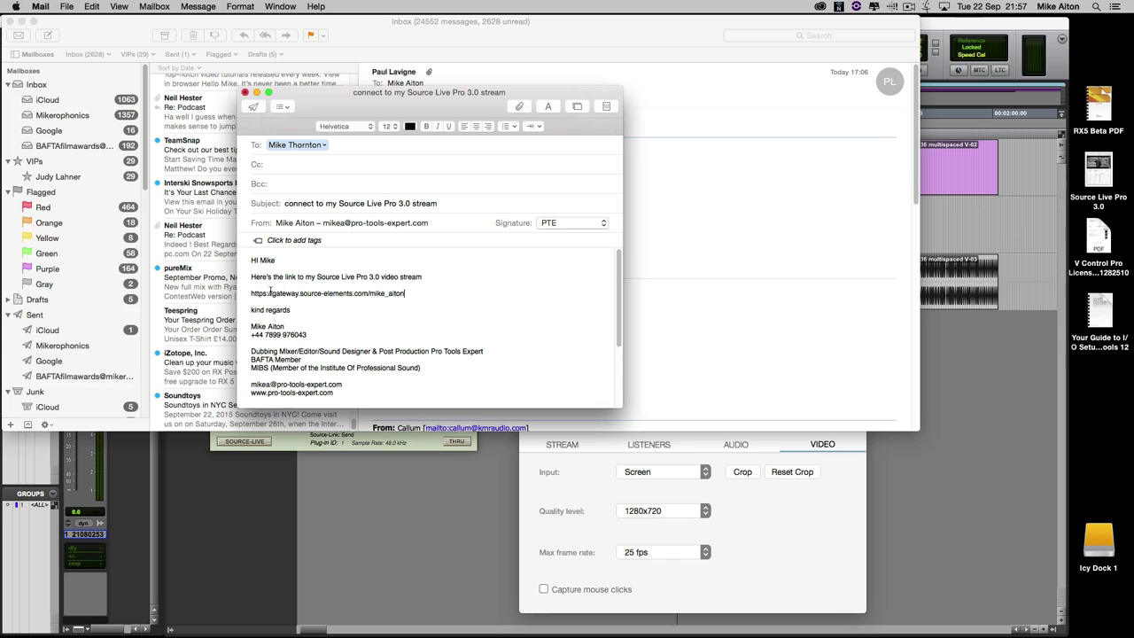
{"action": "left_click", "coordinate": [252, 106]}
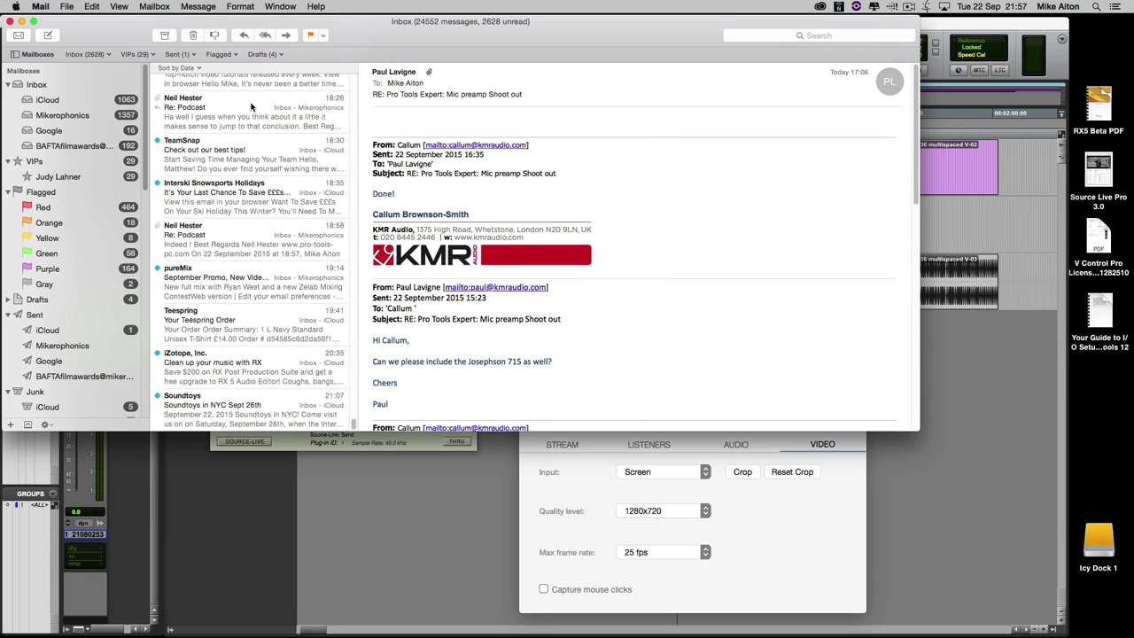
{"action": "left_click", "coordinate": [531, 485]}
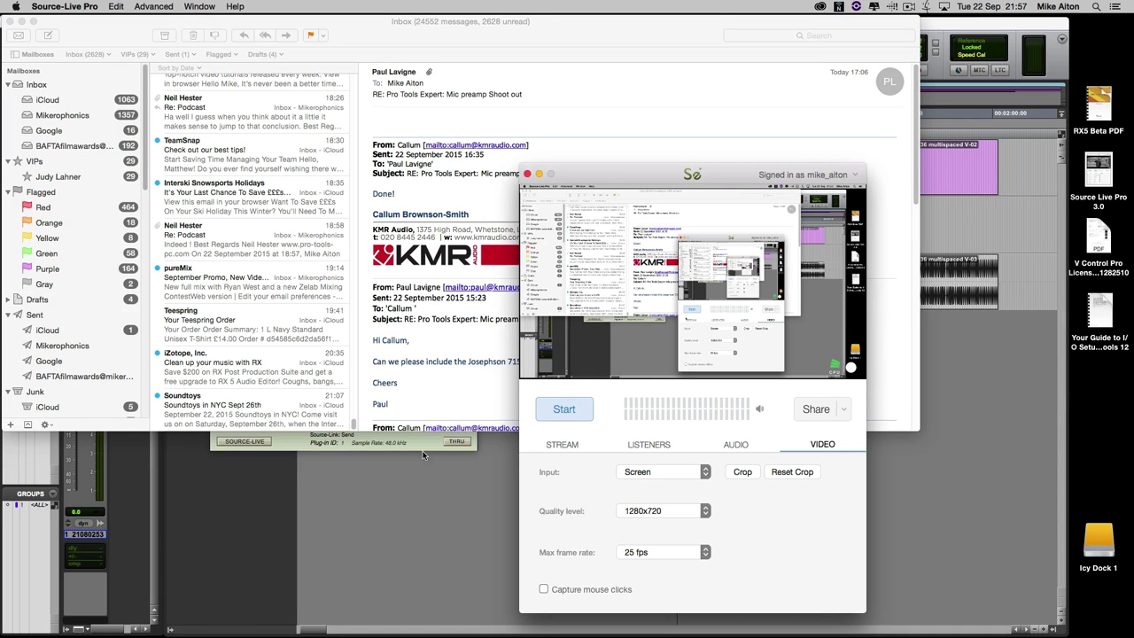
- Start streaming the session, then move aside and close the Source-Live Link plug-in window
{"action": "left_click", "coordinate": [502, 36]}
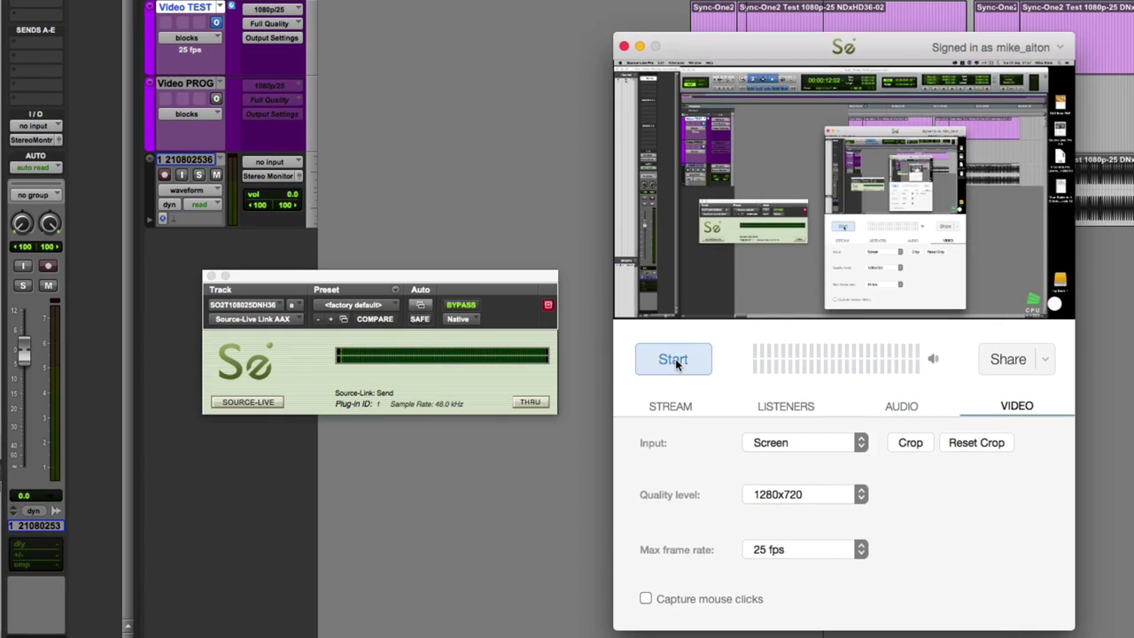
{"action": "left_click", "coordinate": [666, 364]}
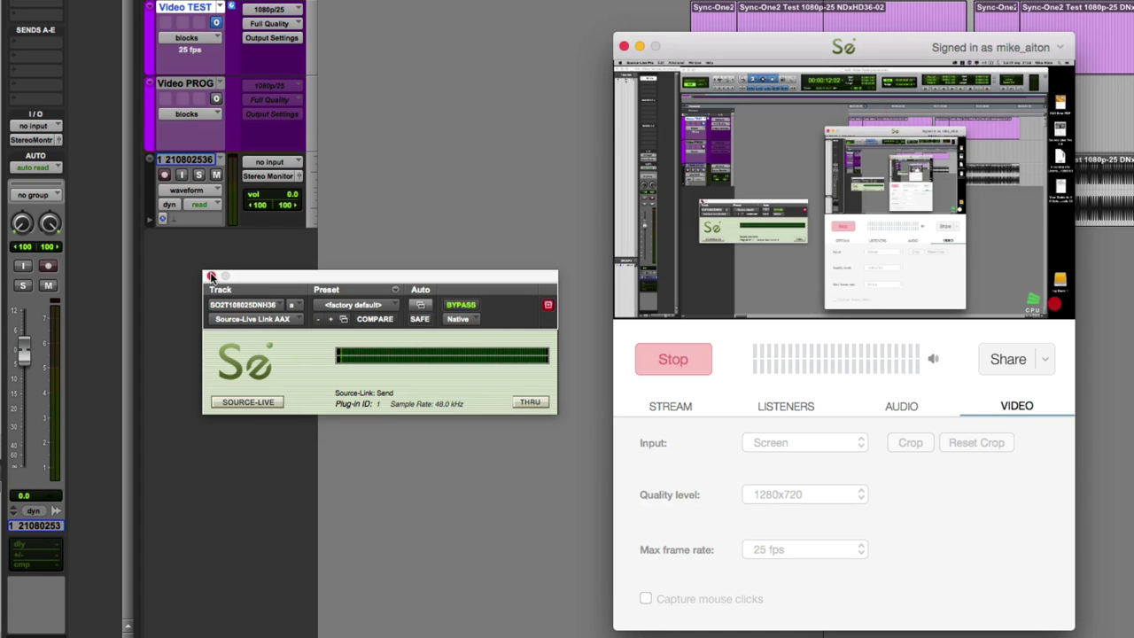
{"action": "left_click_drag", "start_coordinate": [205, 276], "coordinate": [388, 378]}
{"action": "left_click", "coordinate": [389, 376]}
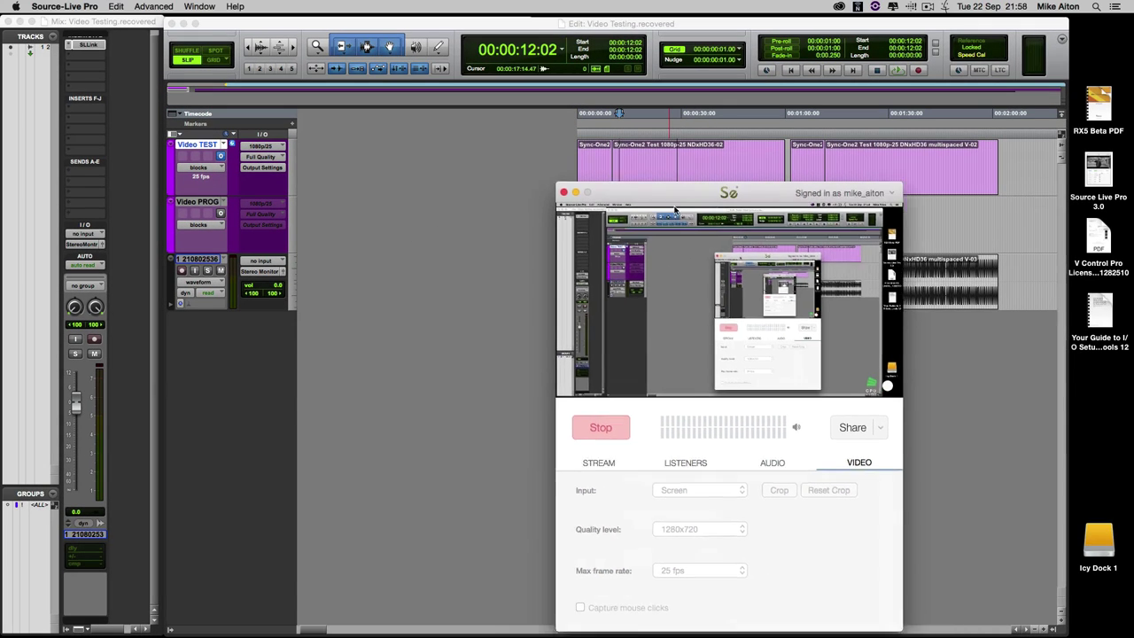
- Hide Source-Live Pro and show the Pro Tools video window large at 00:00:12:02
{"action": "key", "text": "super+w"}
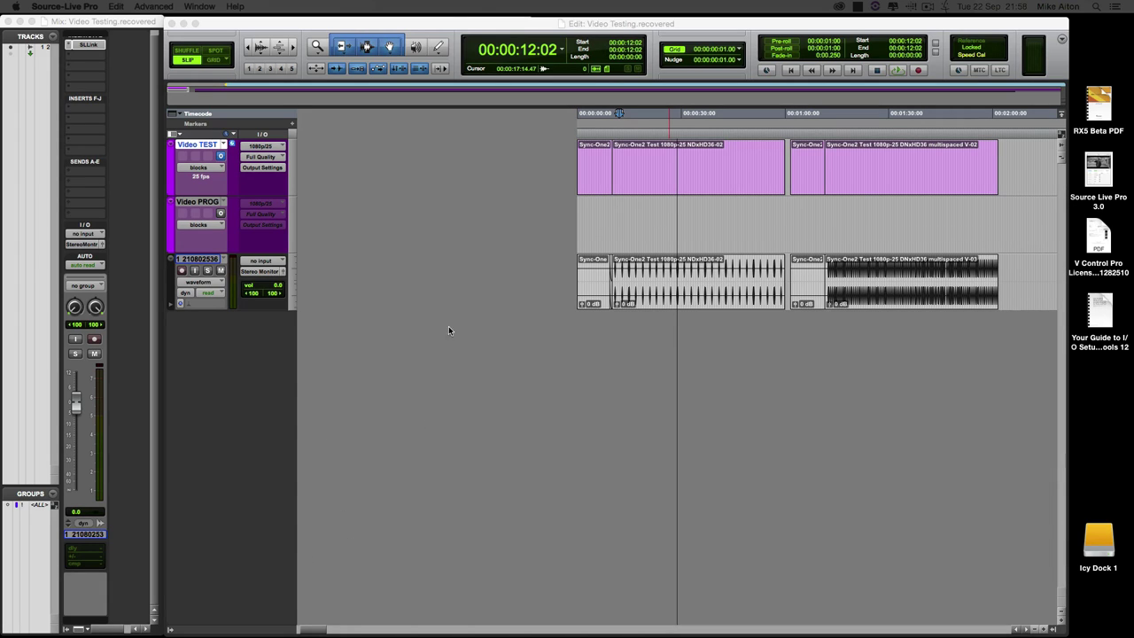
{"action": "left_click", "coordinate": [474, 25]}
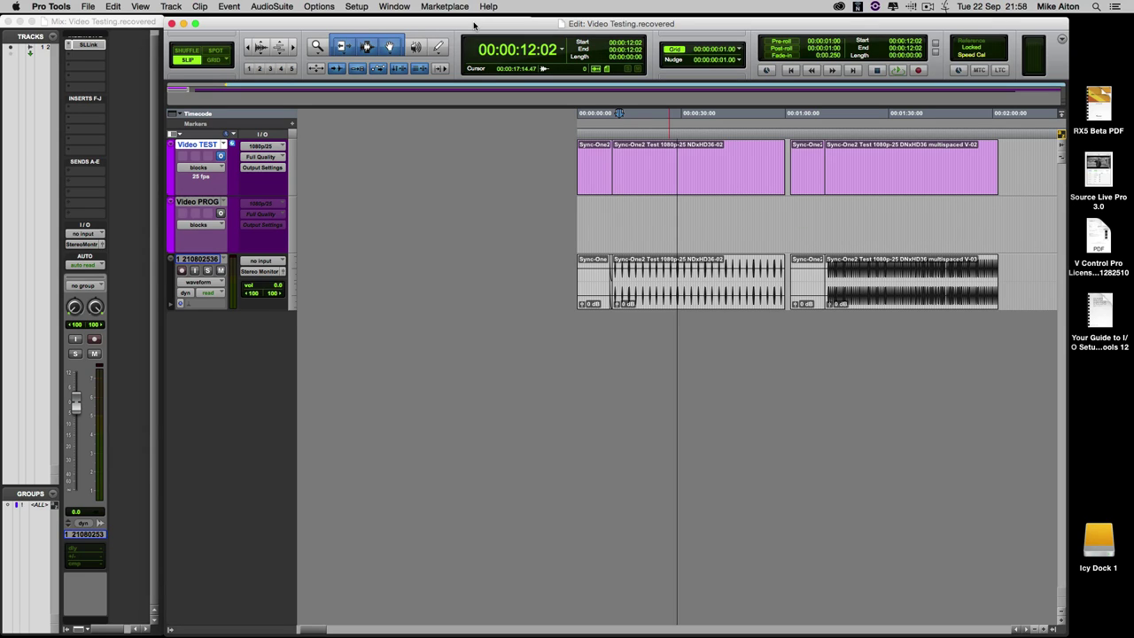
{"action": "key", "text": "super+9"}
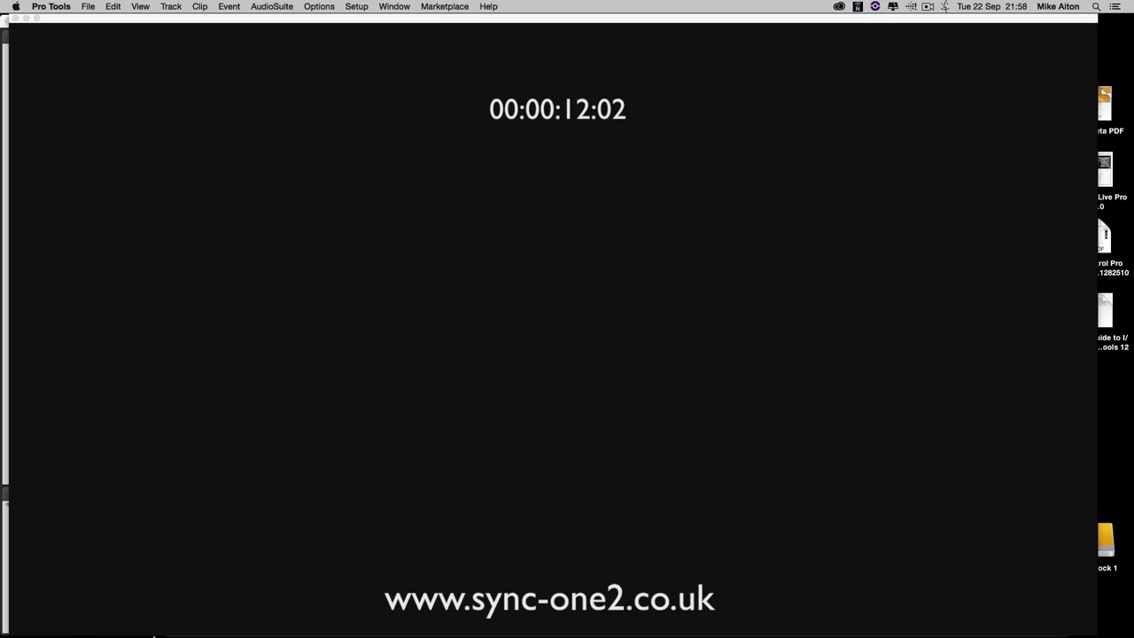
- Launch Firefox and load the pasted Source-Live Gateway page URL
{"action": "mouse_move", "coordinate": [160, 635]}
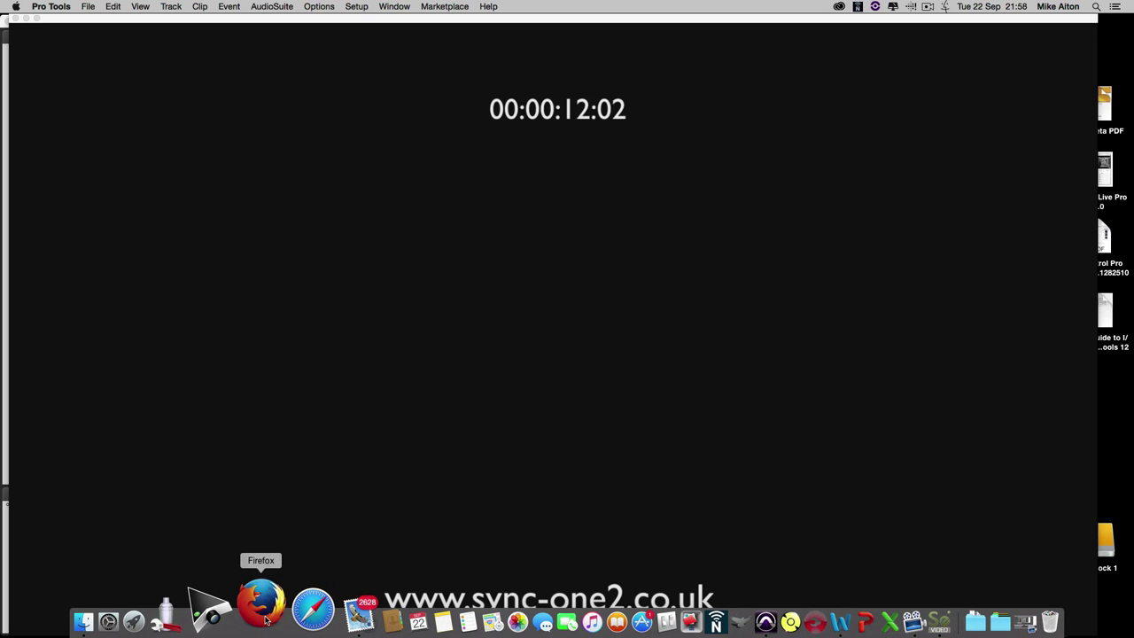
{"action": "left_click", "coordinate": [265, 617]}
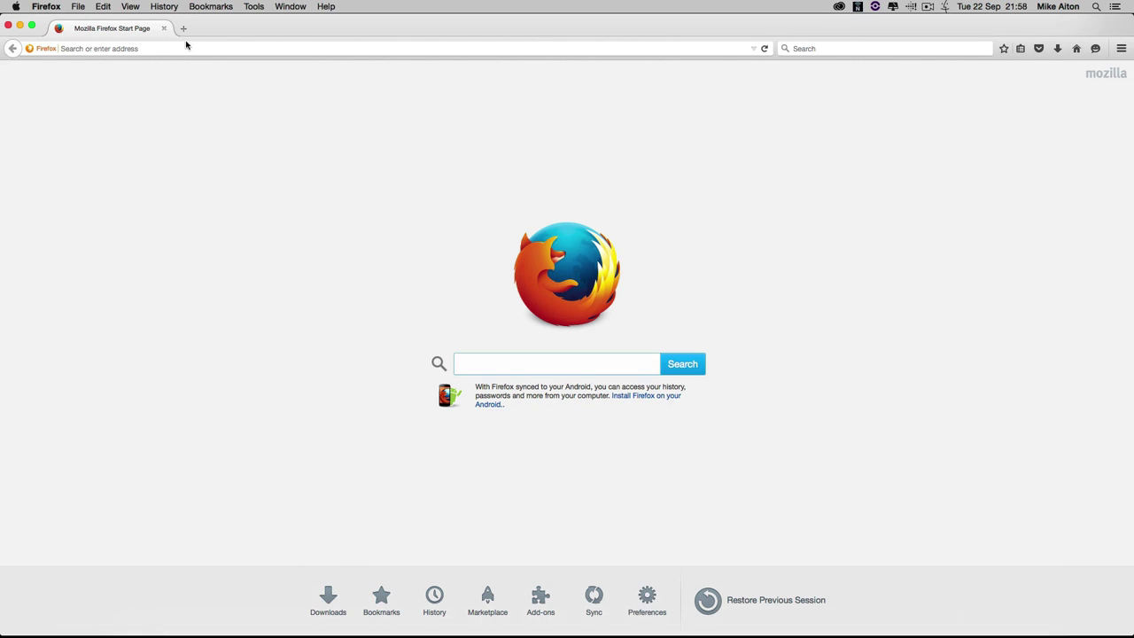
{"action": "left_click", "coordinate": [179, 47]}
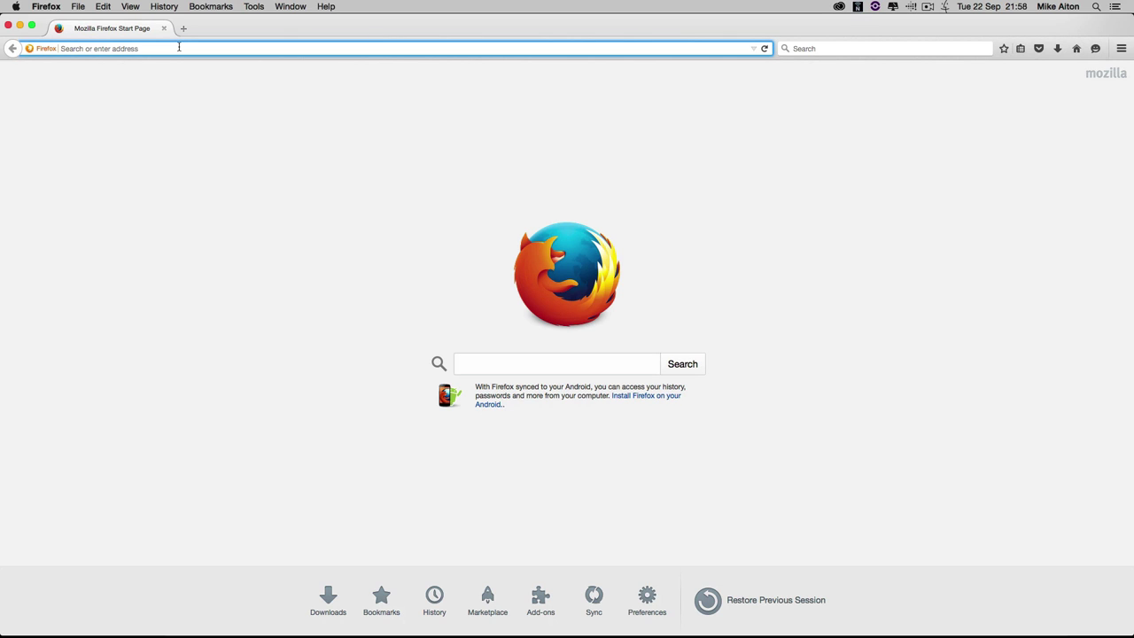
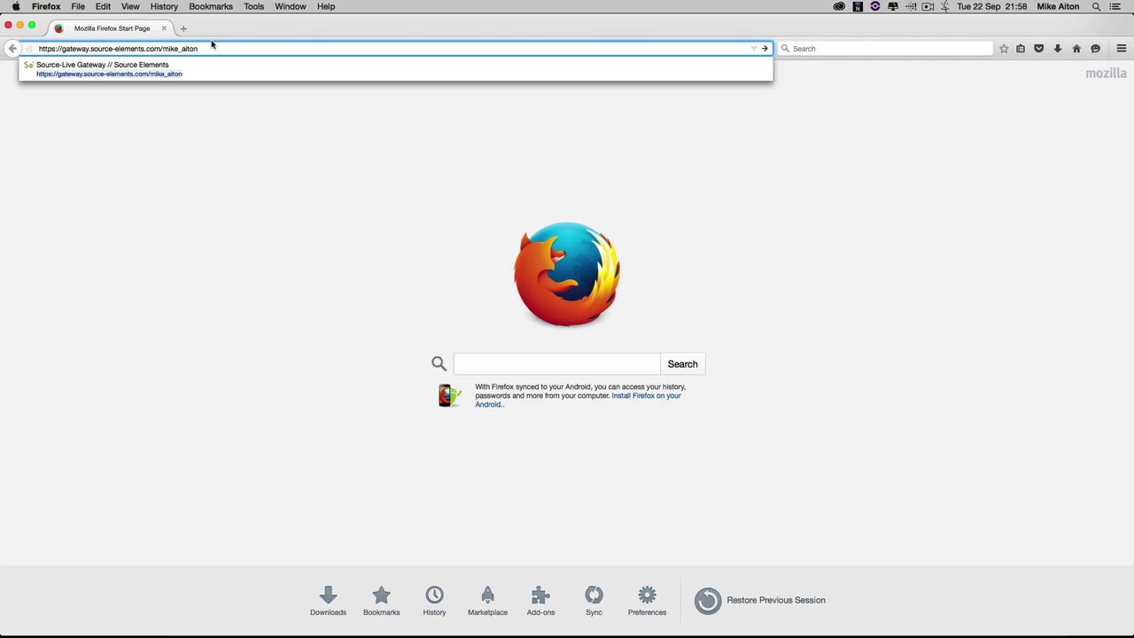
{"action": "key", "text": "Return"}
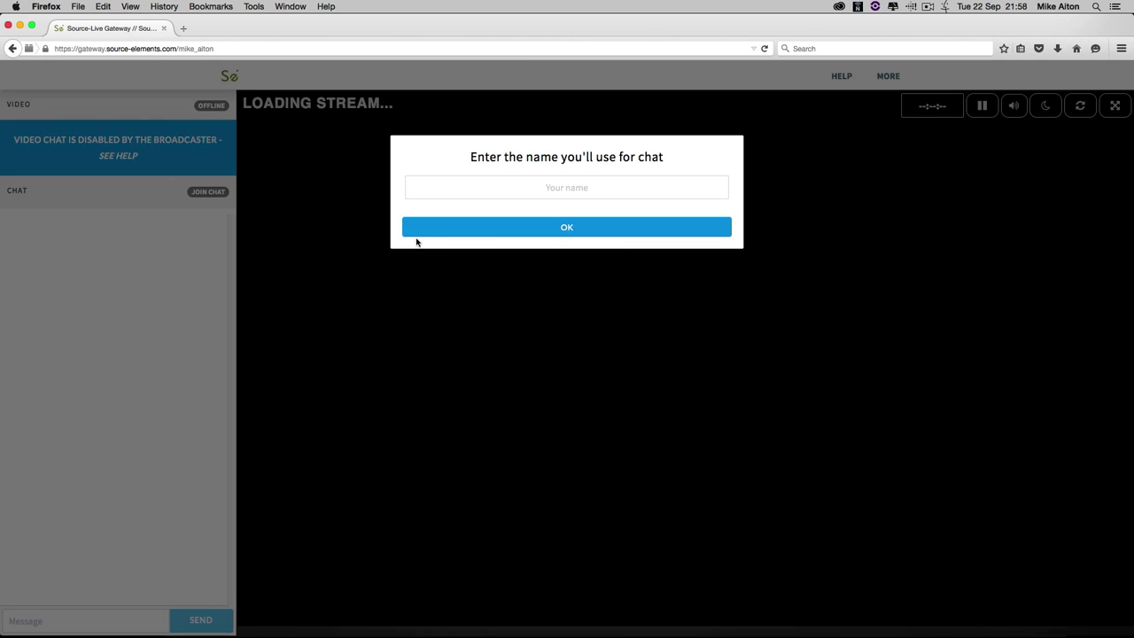
- Join the stream's chat under the user's chosen name
{"action": "left_click", "coordinate": [425, 187]}
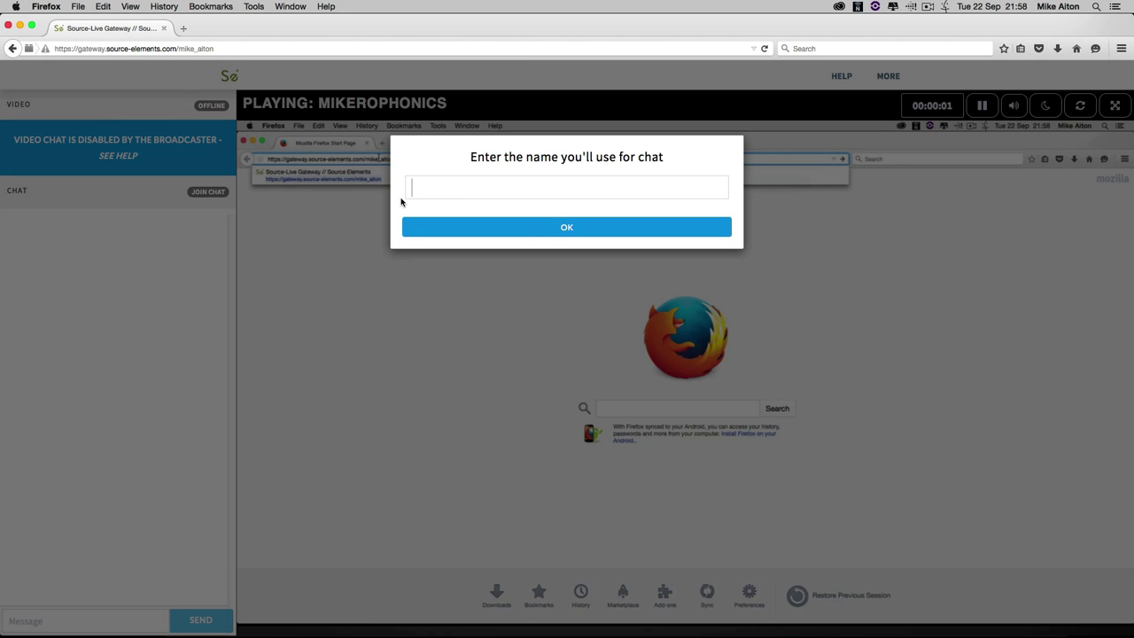
{"action": "type", "text": "mike aiton"}
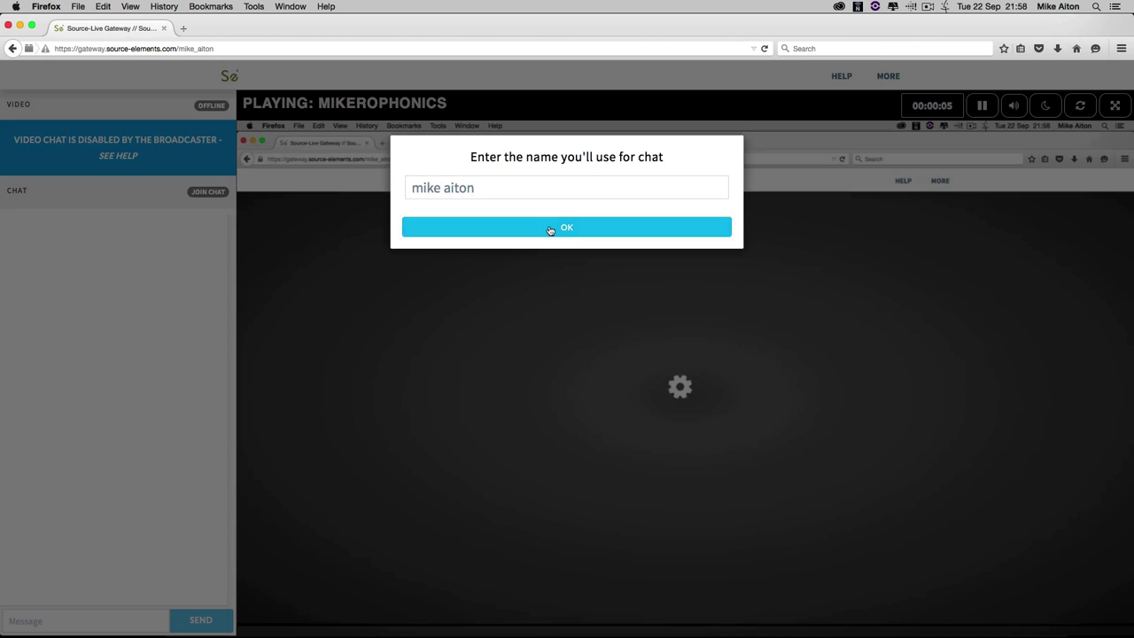
{"action": "left_click", "coordinate": [551, 230]}
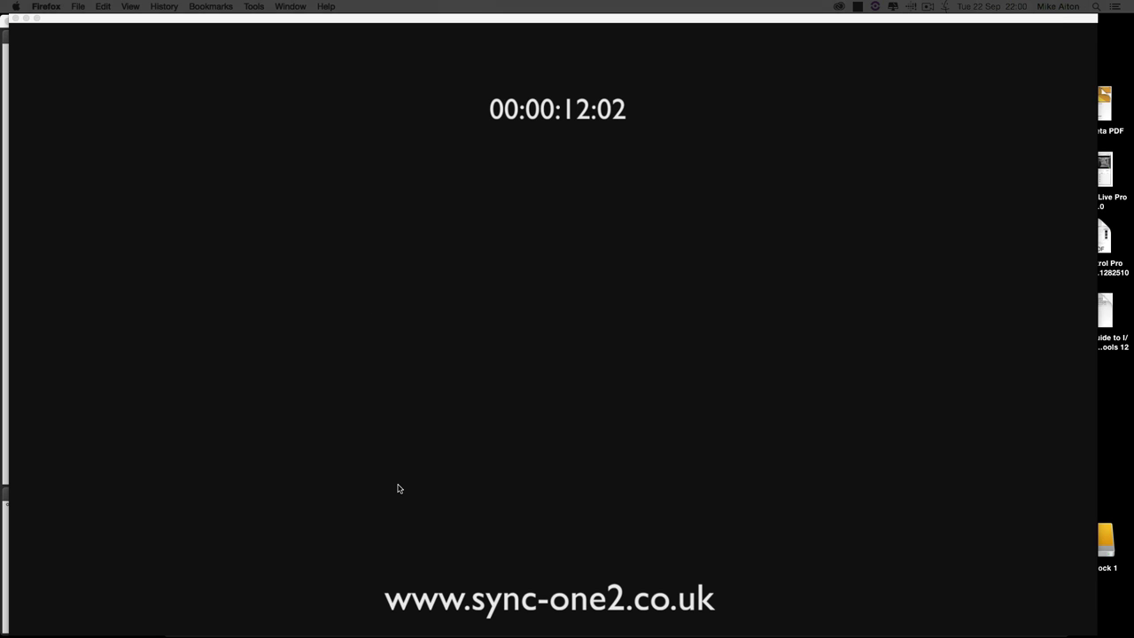
- Bring the Pro Tools session's video window back in front of Firefox
{"action": "left_click", "coordinate": [397, 488]}
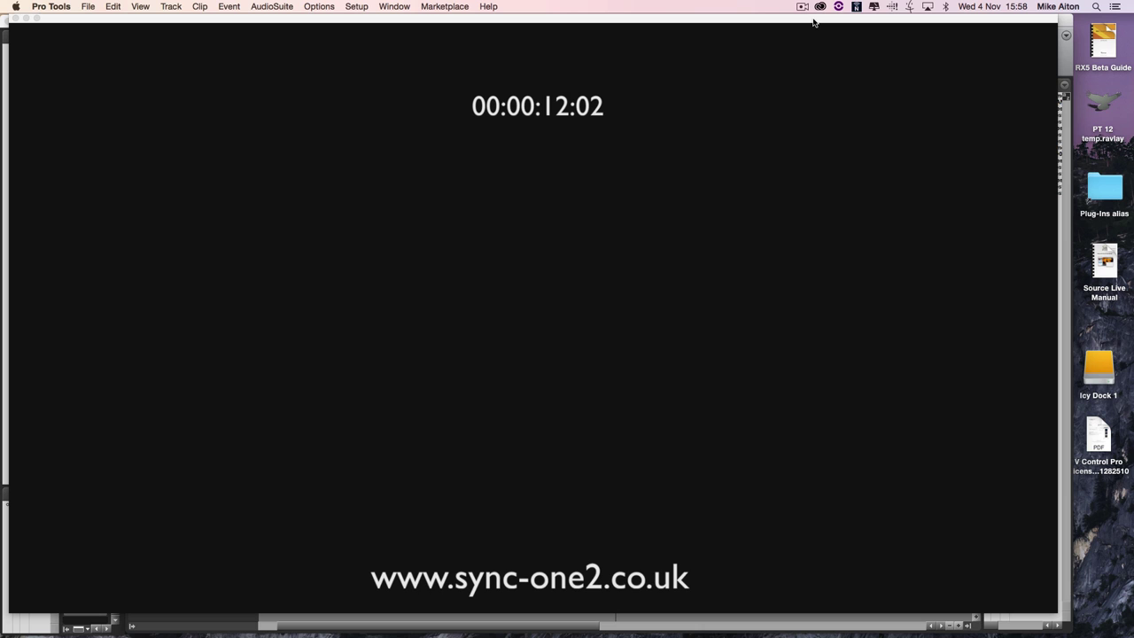
- Close the full-screen video, make Video PROG active, and zoom in at the playhead near 2:20
{"action": "key", "text": "Escape"}
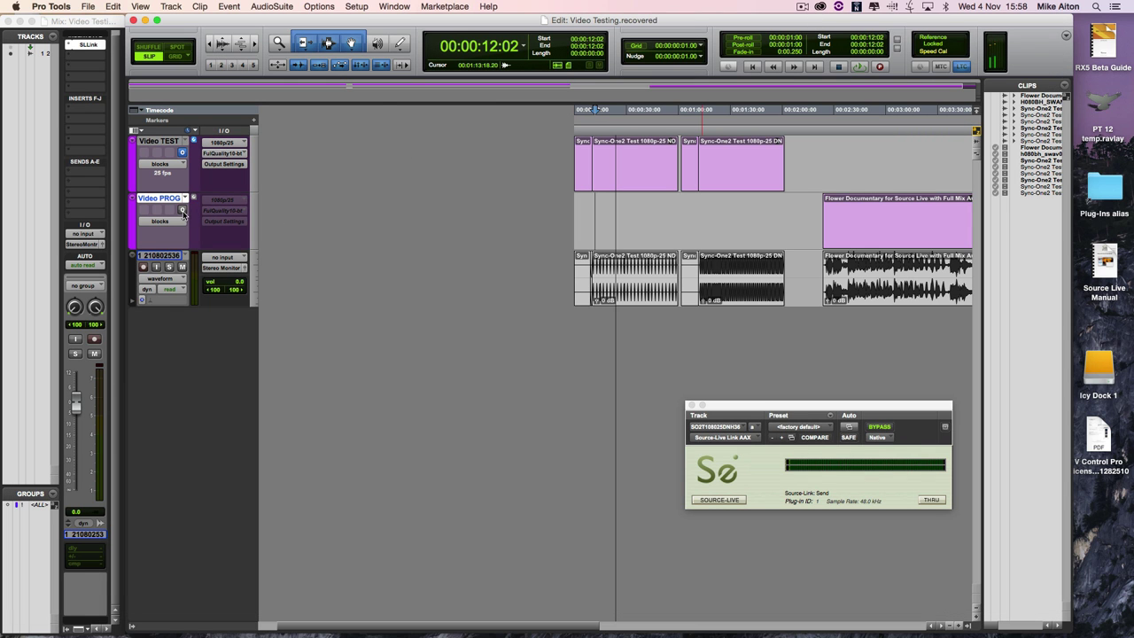
{"action": "left_click", "coordinate": [182, 210]}
{"action": "left_click", "coordinate": [816, 209]}
{"action": "key", "text": "super+bracketright"}
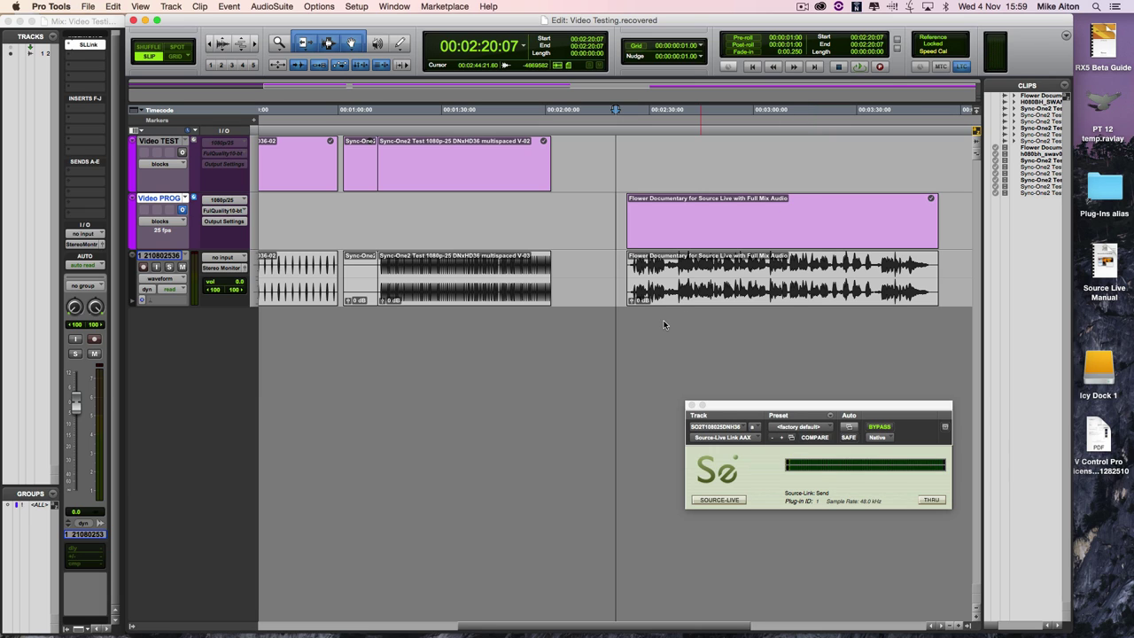
- Open the Video window with Cmd-9 to play the Video PROG programme
{"action": "key", "text": "super+9"}
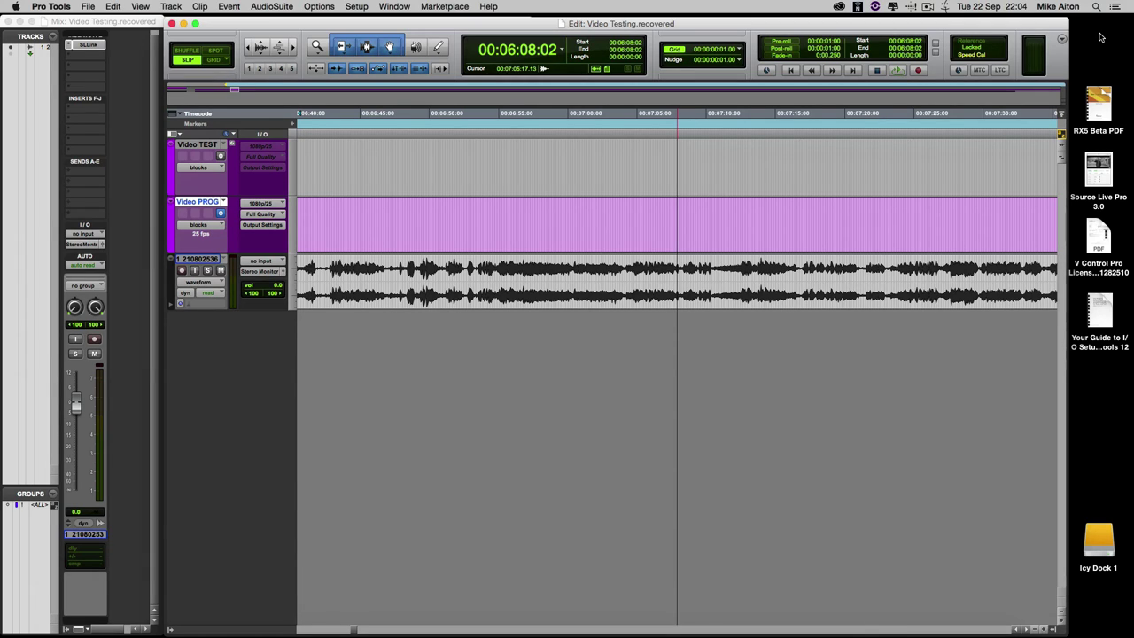
- Stop the Source-Live Pro stream and show its video quality levels list
{"action": "key", "text": "super+Tab"}
{"action": "key", "text": "super+Tab"}
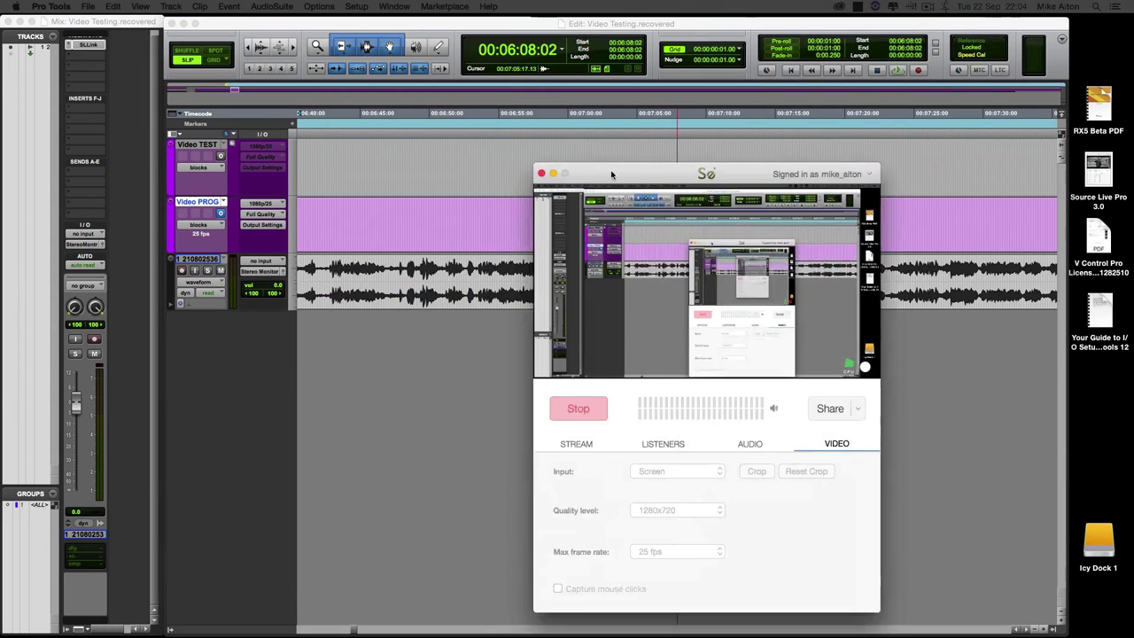
{"action": "left_click_drag", "start_coordinate": [630, 185], "coordinate": [672, 174]}
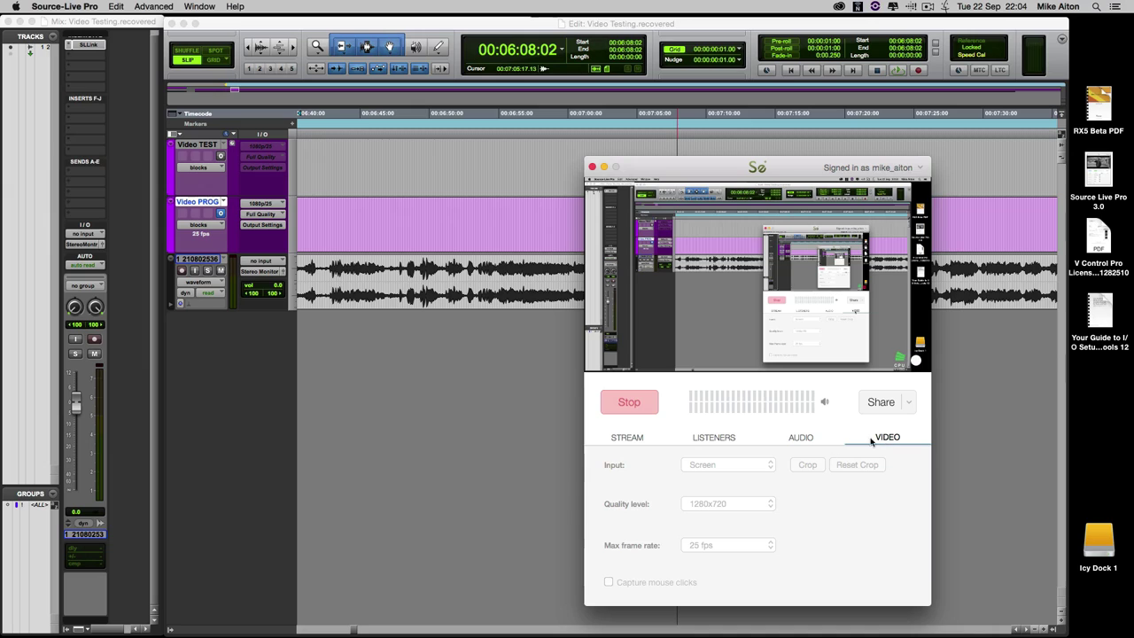
{"action": "left_click", "coordinate": [630, 402]}
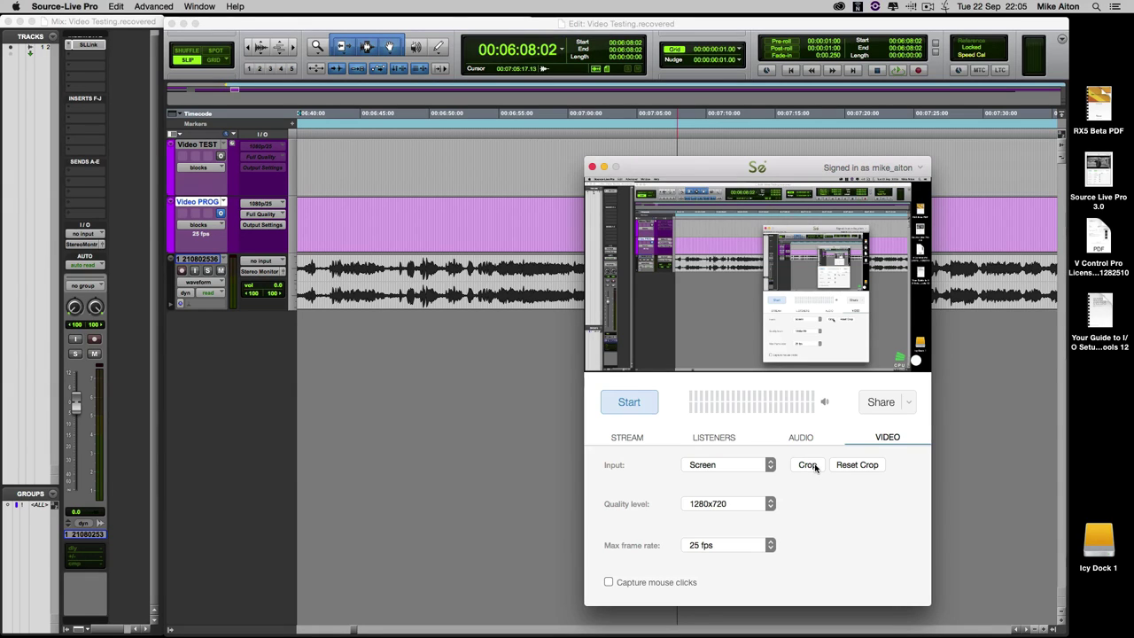
{"action": "left_click", "coordinate": [770, 504]}
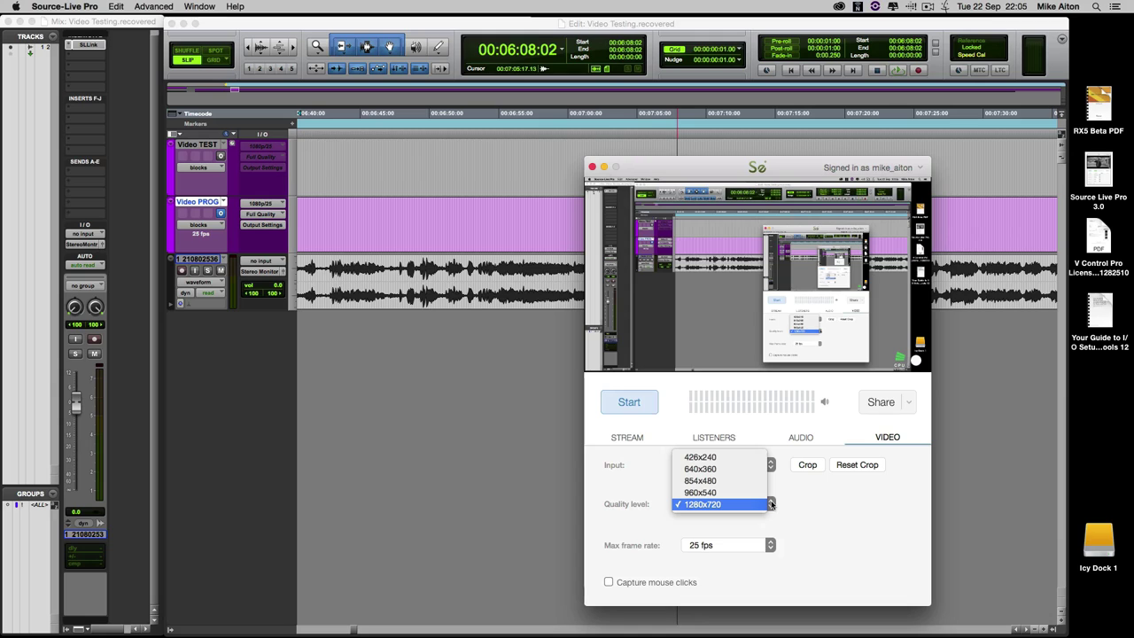